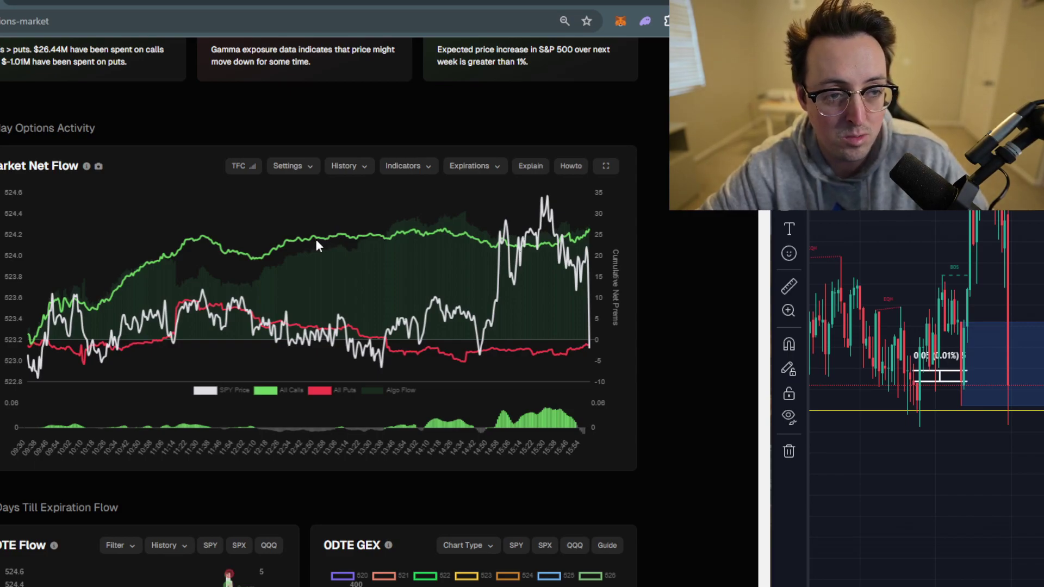
- Switch the dashboard date to March 25, 2024, to show that day's Market Net Flow chart
{"action": "mouse_move", "coordinate": [316, 239]}
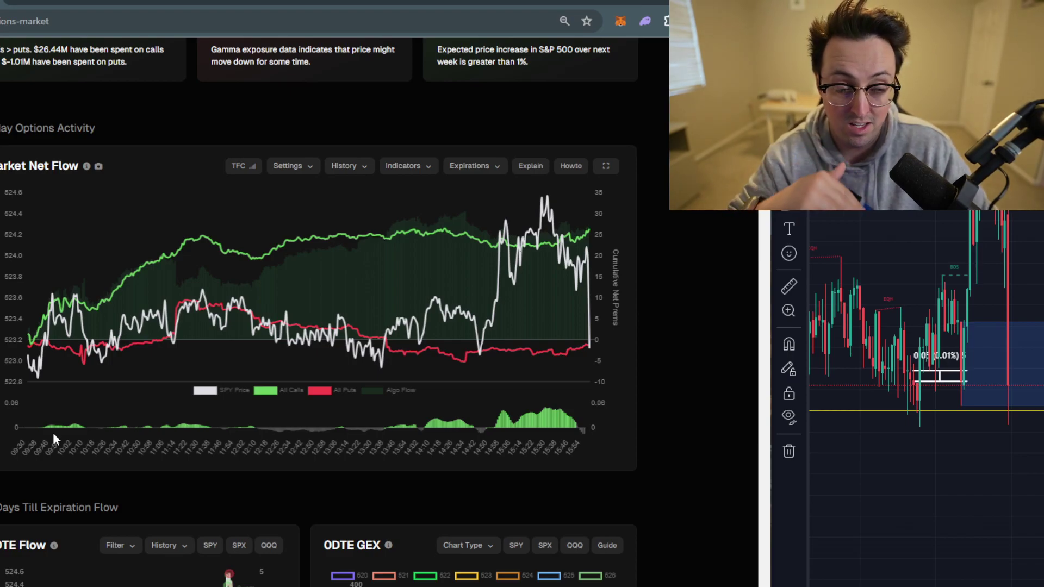
{"action": "scroll", "coordinate": [465, 318], "scroll_direction": "up", "scroll_amount": 3}
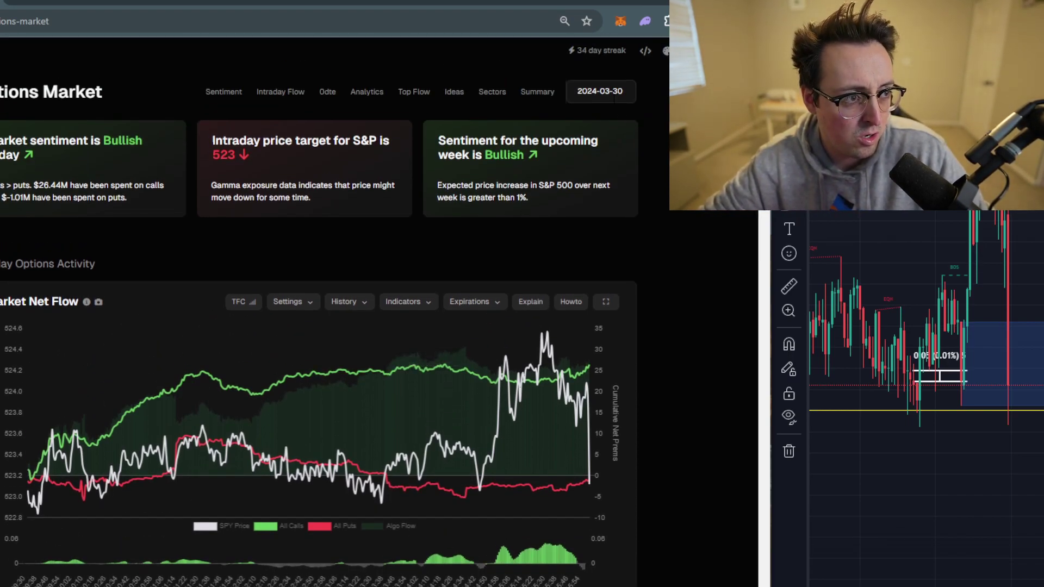
{"action": "left_click", "coordinate": [616, 100]}
{"action": "left_click", "coordinate": [589, 260]}
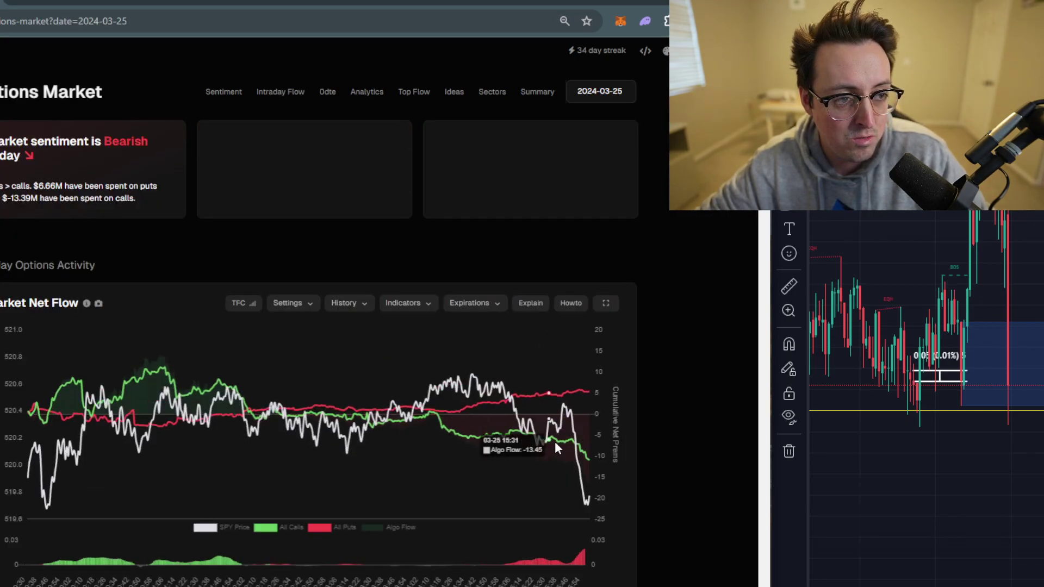
{"action": "scroll", "coordinate": [455, 367], "scroll_direction": "down", "scroll_amount": 4}
{"action": "scroll", "coordinate": [501, 373], "scroll_direction": "up", "scroll_amount": 3}
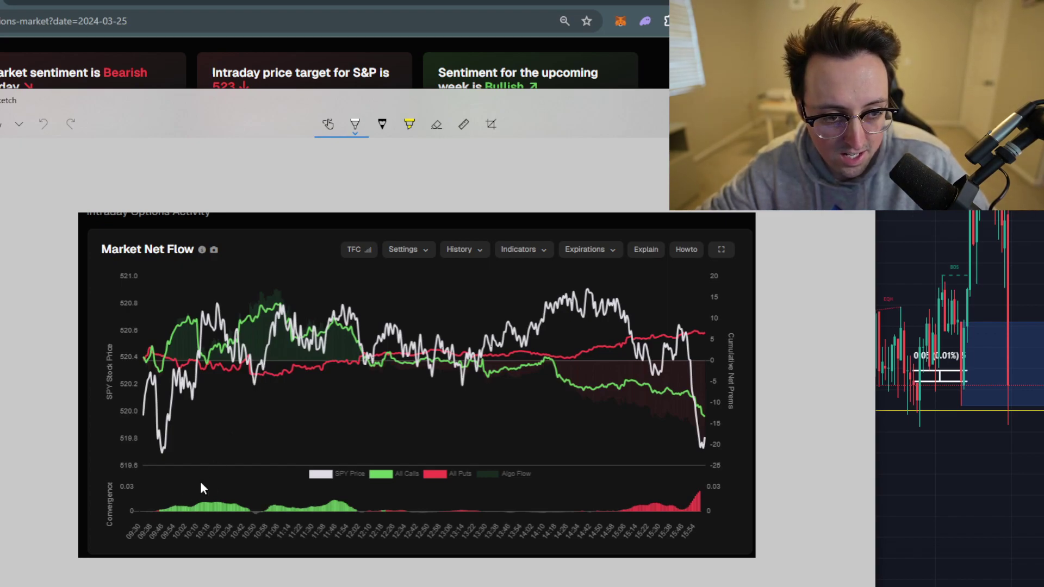
- Mark the morning with an upward arrow, a circled early convergence, W labels and rally lines
{"action": "left_click_drag", "start_coordinate": [162, 511], "coordinate": [165, 470]}
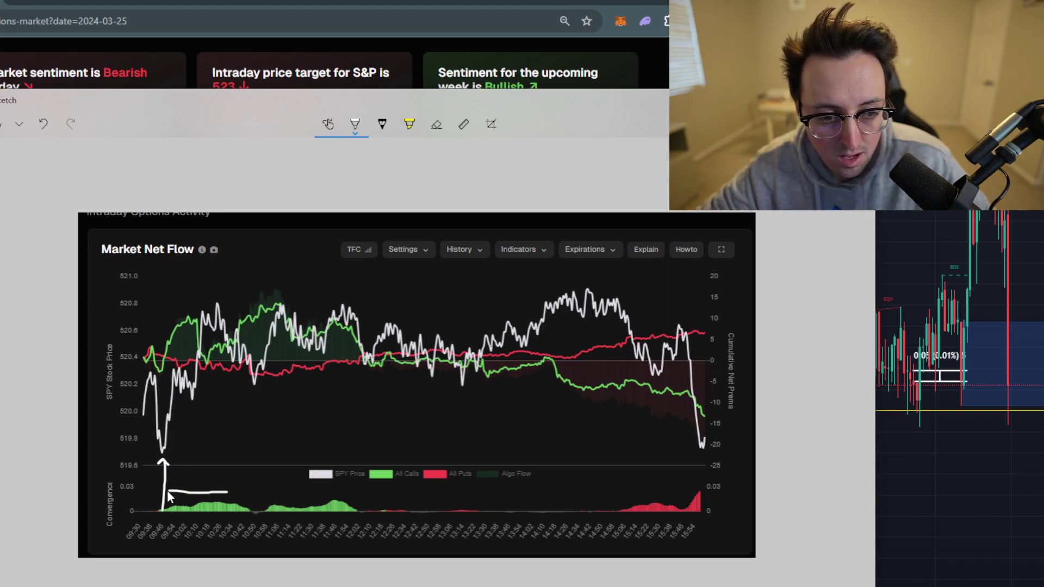
{"action": "left_click_drag", "start_coordinate": [258, 511], "coordinate": [202, 487]}
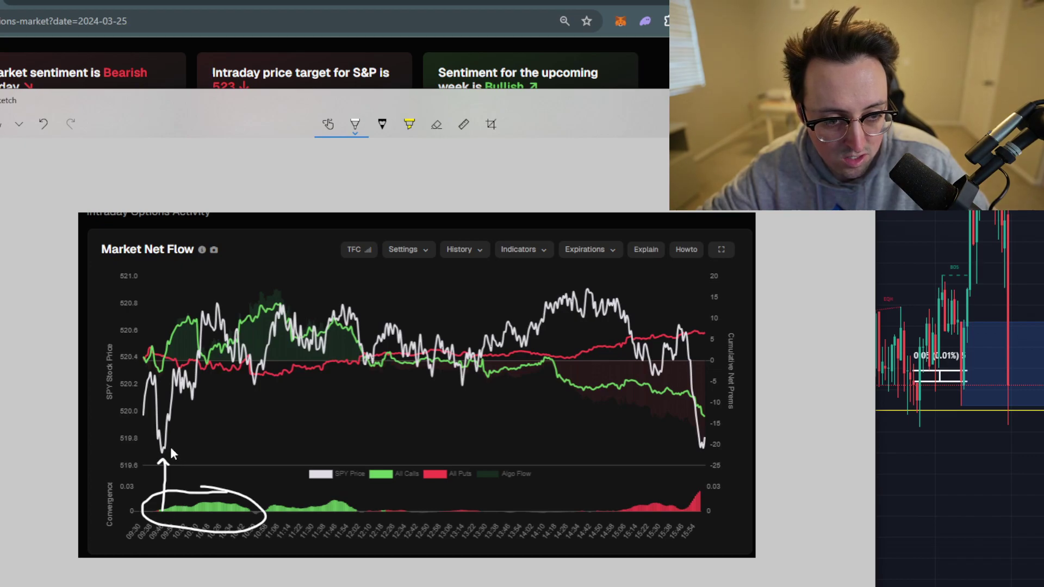
{"action": "left_click_drag", "start_coordinate": [206, 377], "coordinate": [218, 375]}
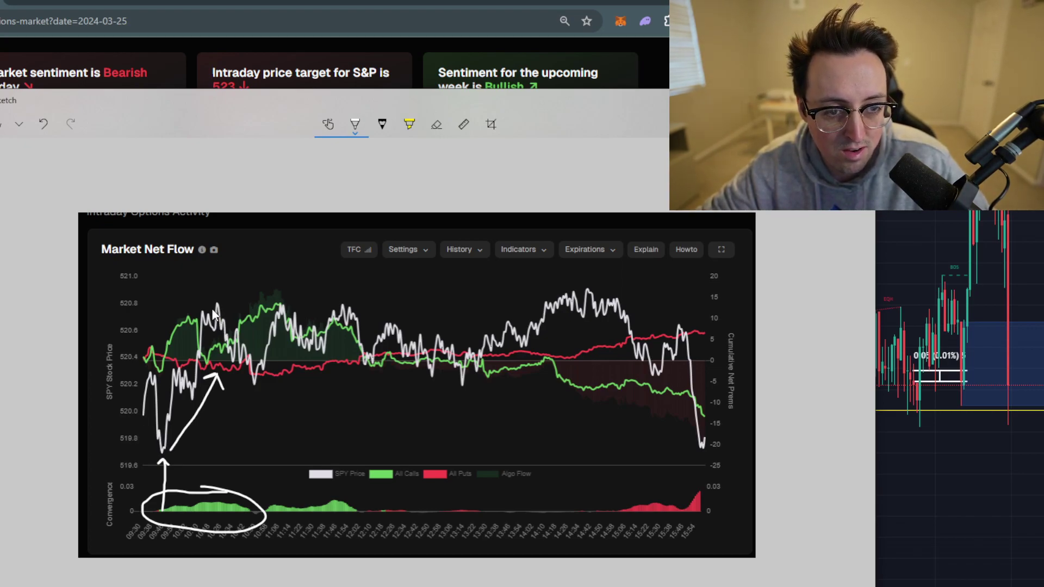
{"action": "left_click_drag", "start_coordinate": [197, 306], "coordinate": [227, 307]}
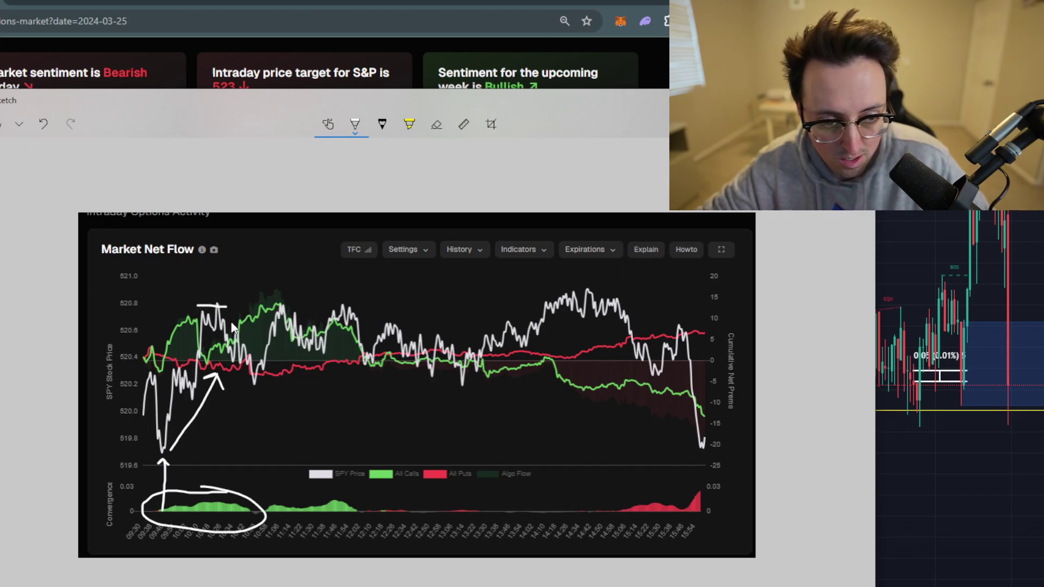
{"action": "left_click_drag", "start_coordinate": [197, 468], "coordinate": [212, 465]}
{"action": "left_click_drag", "start_coordinate": [265, 522], "coordinate": [265, 479]}
{"action": "mouse_move", "coordinate": [261, 426]}
{"action": "left_mouse_down"}
{"action": "mouse_move", "coordinate": [261, 383]}
{"action": "mouse_move", "coordinate": [269, 390]}
{"action": "left_mouse_up"}
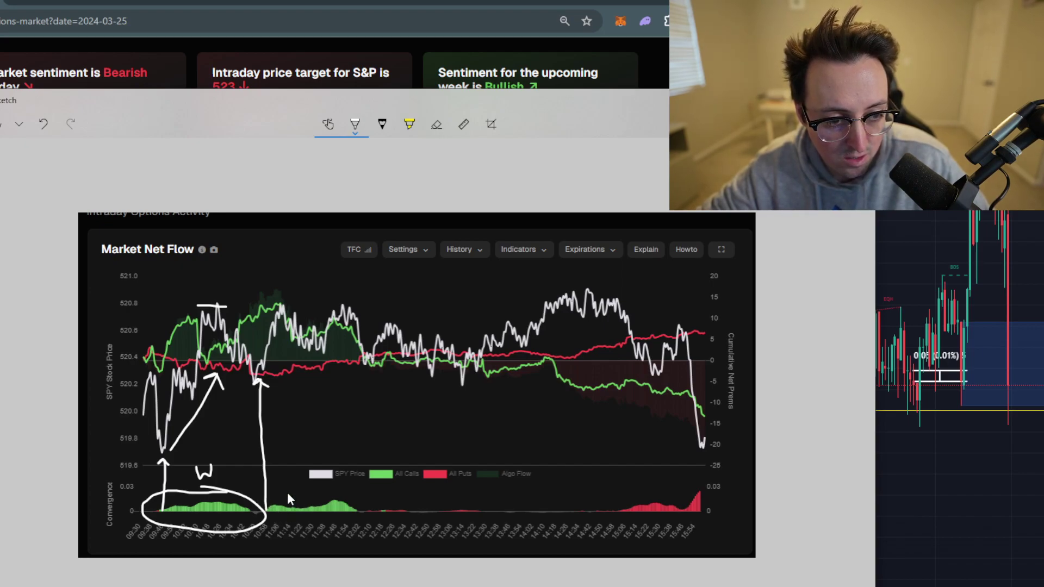
{"action": "left_click_drag", "start_coordinate": [302, 501], "coordinate": [306, 483]}
{"action": "left_click_drag", "start_coordinate": [255, 347], "coordinate": [272, 311]}
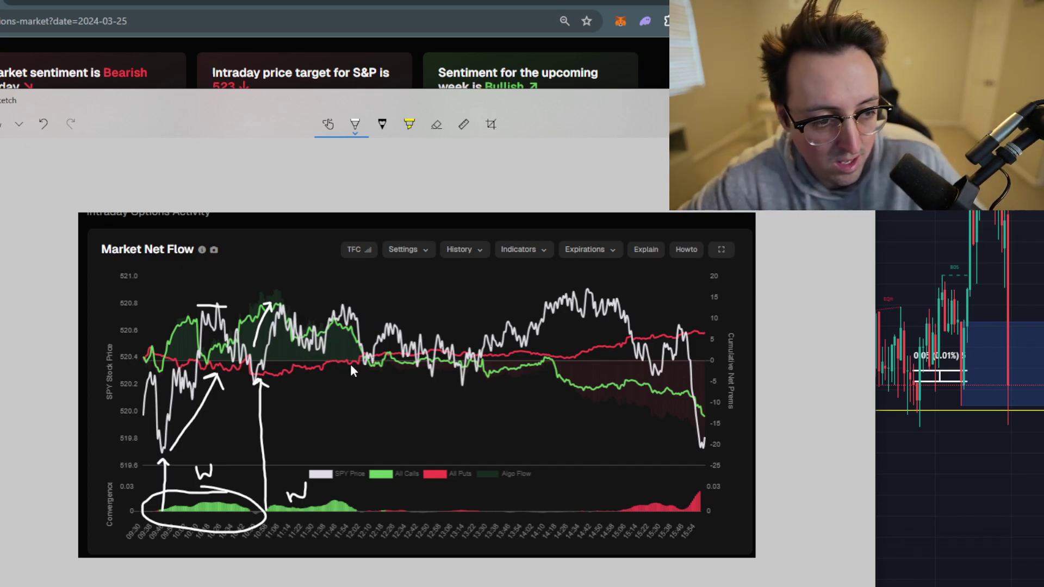
- Add midday and afternoon price arrows, circle the red put spike, and link circles to price
{"action": "mouse_move", "coordinate": [344, 344]}
{"action": "left_mouse_down"}
{"action": "mouse_move", "coordinate": [360, 373]}
{"action": "mouse_move", "coordinate": [362, 358]}
{"action": "left_mouse_up"}
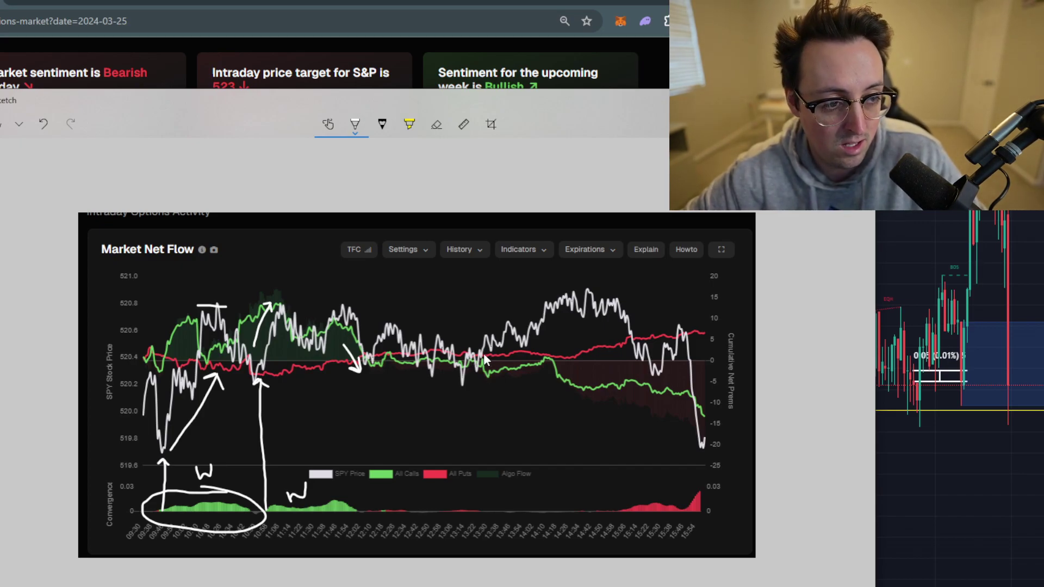
{"action": "mouse_move", "coordinate": [464, 338]}
{"action": "left_mouse_down"}
{"action": "mouse_move", "coordinate": [551, 286]}
{"action": "mouse_move", "coordinate": [552, 296]}
{"action": "left_mouse_up"}
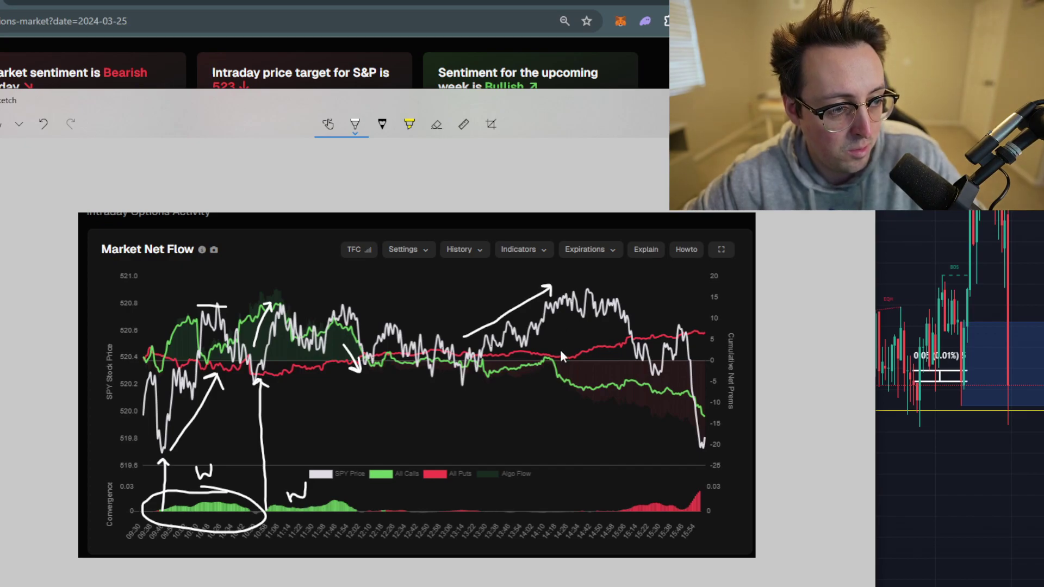
{"action": "mouse_move", "coordinate": [560, 345]}
{"action": "left_mouse_down"}
{"action": "mouse_move", "coordinate": [673, 314]}
{"action": "mouse_move", "coordinate": [670, 322]}
{"action": "left_mouse_up"}
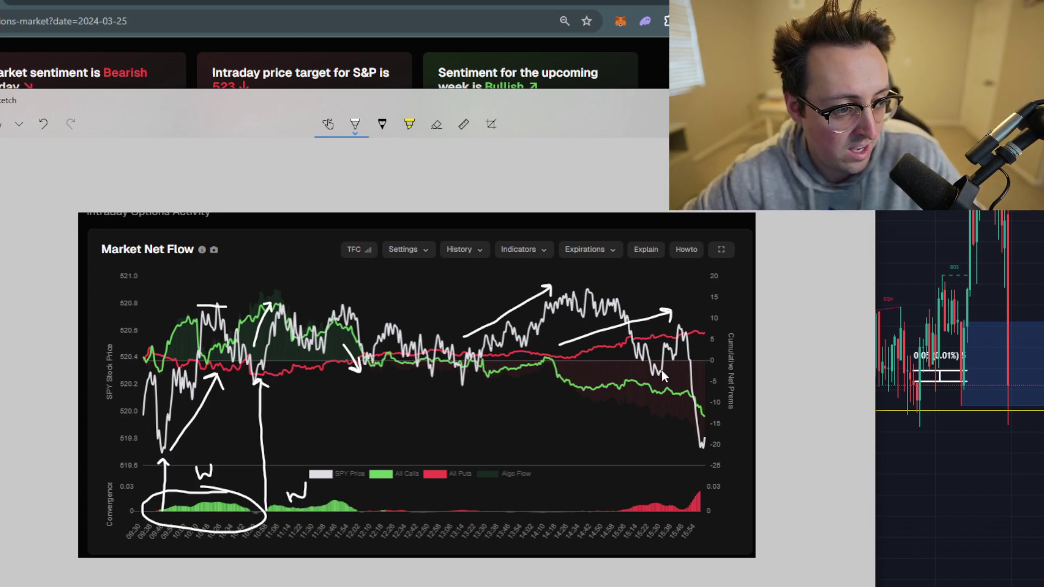
{"action": "mouse_move", "coordinate": [710, 503]}
{"action": "left_mouse_down"}
{"action": "mouse_move", "coordinate": [626, 492]}
{"action": "mouse_move", "coordinate": [701, 517]}
{"action": "mouse_move", "coordinate": [665, 451]}
{"action": "left_mouse_up"}
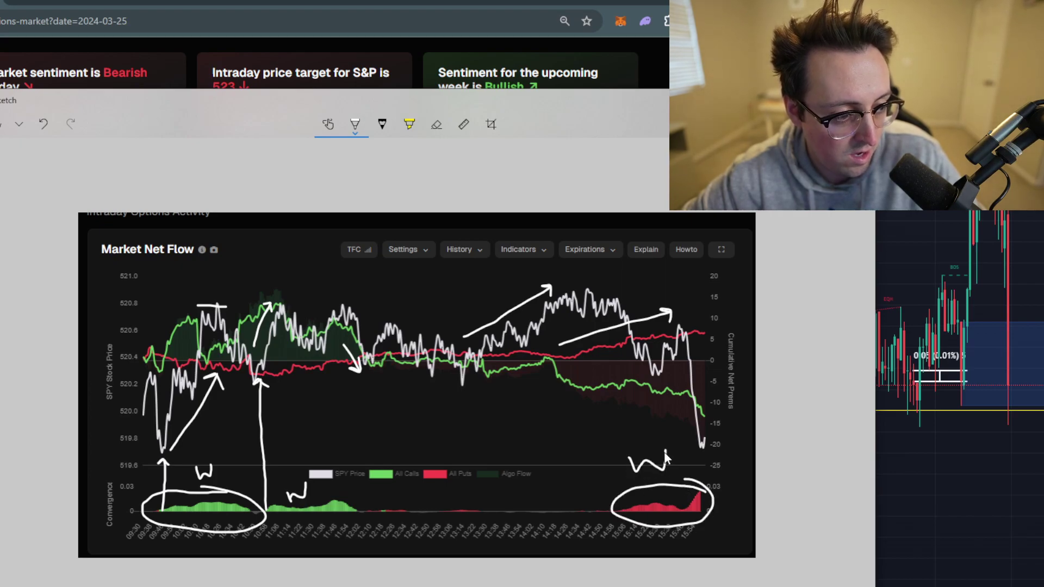
{"action": "mouse_move", "coordinate": [621, 511]}
{"action": "left_mouse_down"}
{"action": "mouse_move", "coordinate": [611, 336]}
{"action": "mouse_move", "coordinate": [601, 342]}
{"action": "mouse_move", "coordinate": [622, 345]}
{"action": "left_mouse_up"}
{"action": "mouse_move", "coordinate": [617, 293]}
{"action": "left_mouse_down"}
{"action": "mouse_move", "coordinate": [688, 419]}
{"action": "mouse_move", "coordinate": [677, 412]}
{"action": "mouse_move", "coordinate": [697, 401]}
{"action": "left_mouse_up"}
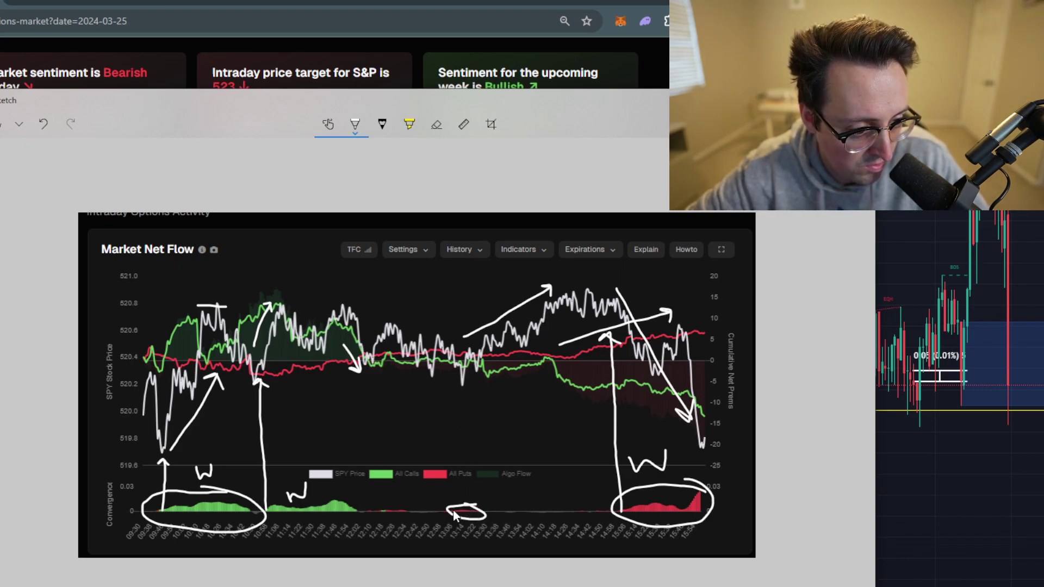
{"action": "left_click_drag", "start_coordinate": [449, 514], "coordinate": [434, 371]}
- Replace the freehand strokes with a ruler-straight vertical line, ruler rotated to 90°
{"action": "left_click", "coordinate": [463, 124]}
{"action": "scroll", "coordinate": [450, 363], "scroll_direction": "down", "scroll_amount": 2}
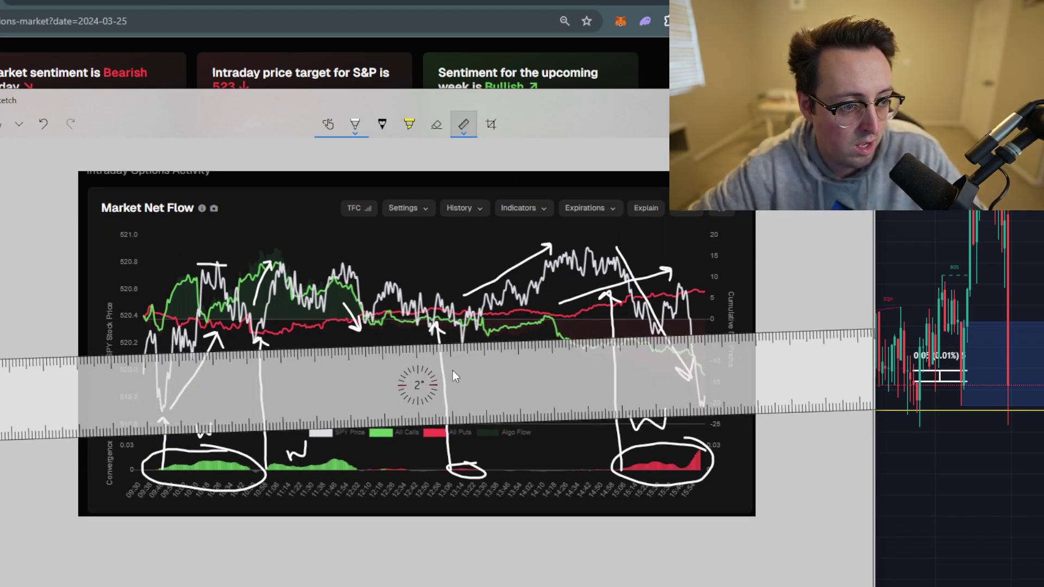
{"action": "scroll", "coordinate": [457, 370], "scroll_direction": "up", "scroll_amount": 5}
{"action": "scroll", "coordinate": [469, 357], "scroll_direction": "down", "scroll_amount": 10}
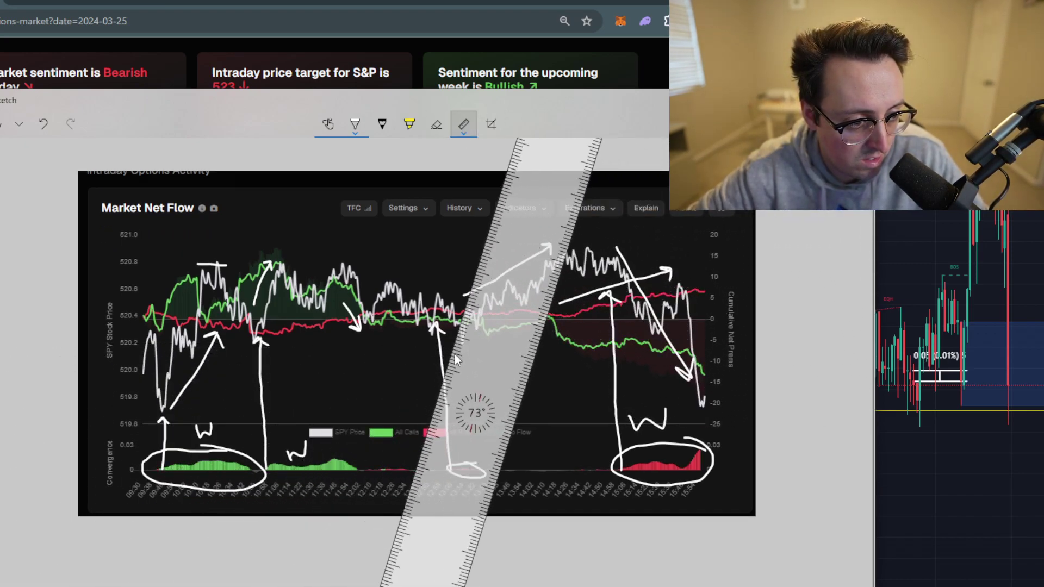
{"action": "scroll", "coordinate": [466, 351], "scroll_direction": "down", "scroll_amount": 2}
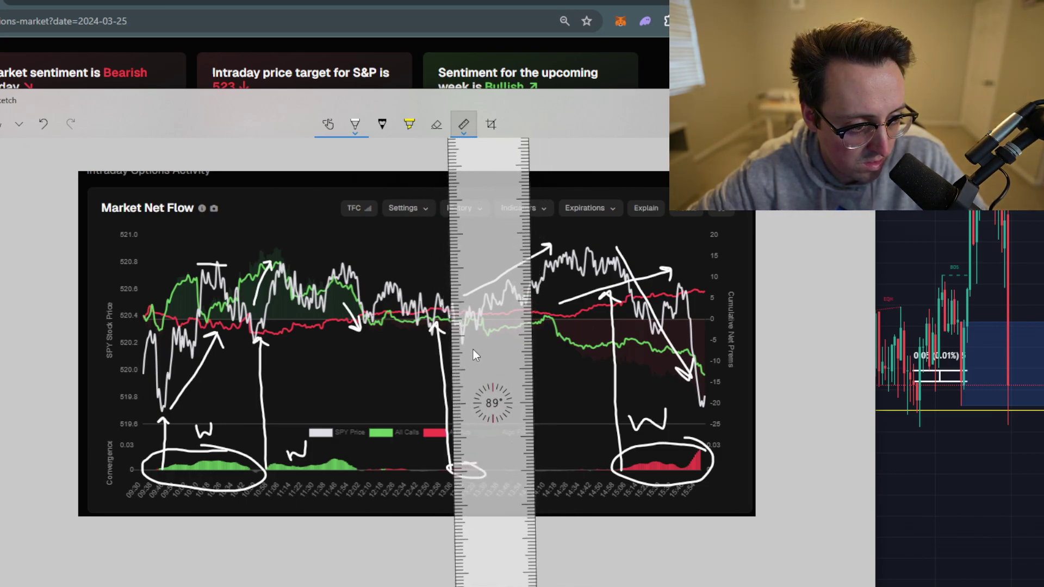
{"action": "mouse_move", "coordinate": [474, 351]}
{"action": "left_mouse_down"}
{"action": "mouse_move", "coordinate": [325, 380]}
{"action": "mouse_move", "coordinate": [409, 382]}
{"action": "left_mouse_up"}
{"action": "left_click", "coordinate": [43, 124]}
{"action": "left_click", "coordinate": [44, 124]}
{"action": "mouse_move", "coordinate": [409, 399]}
{"action": "left_mouse_down"}
{"action": "mouse_move", "coordinate": [446, 418]}
{"action": "mouse_move", "coordinate": [456, 449]}
{"action": "mouse_move", "coordinate": [440, 449]}
{"action": "mouse_move", "coordinate": [453, 451]}
{"action": "mouse_move", "coordinate": [451, 332]}
{"action": "mouse_move", "coordinate": [300, 303]}
{"action": "left_mouse_up"}
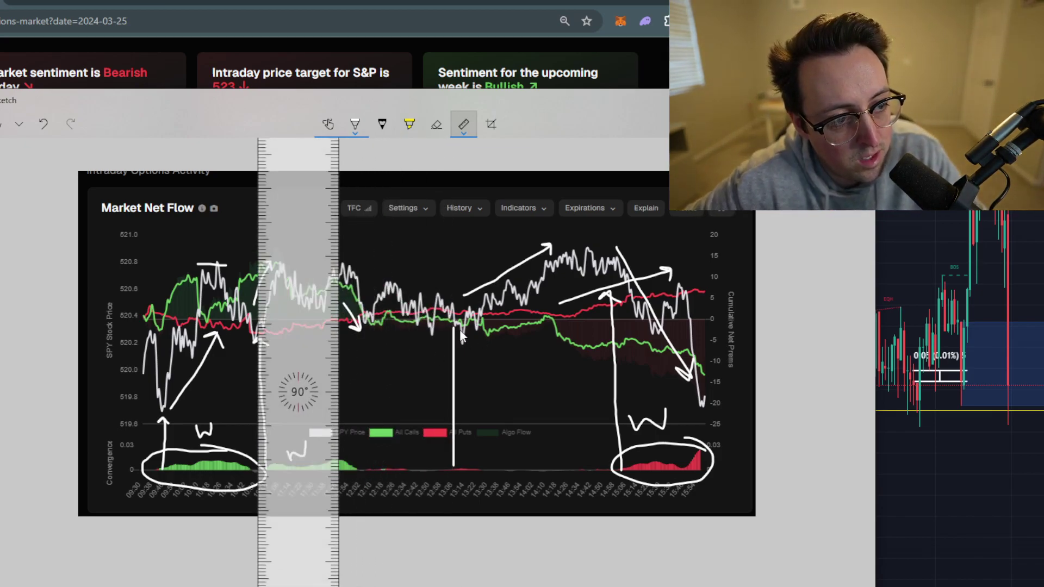
- Add an ink mark and label the small circled convergence L
{"action": "left_click", "coordinate": [485, 454]}
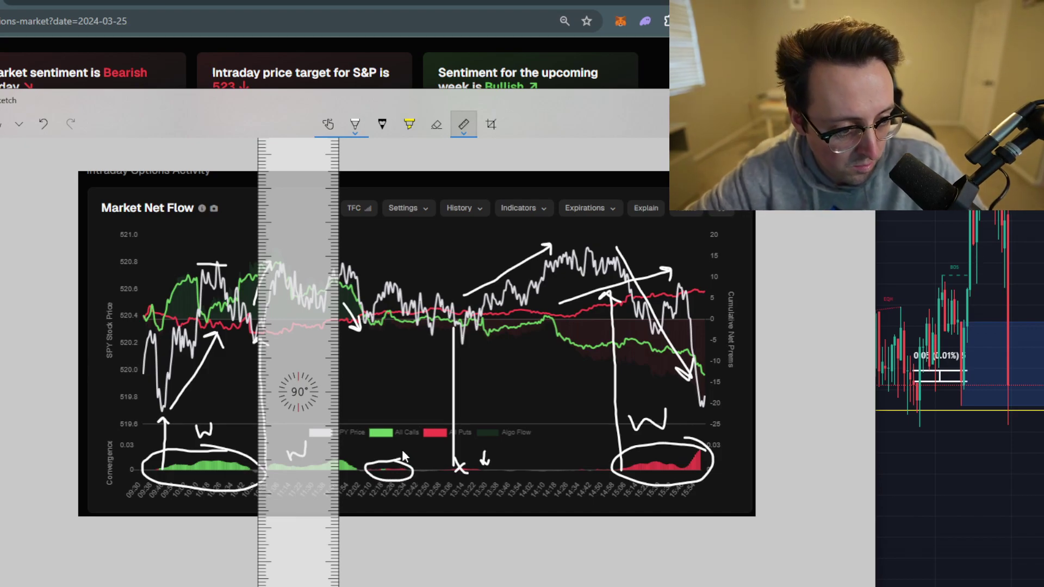
{"action": "mouse_move", "coordinate": [375, 451]}
{"action": "left_mouse_down"}
{"action": "mouse_move", "coordinate": [385, 451]}
{"action": "mouse_move", "coordinate": [388, 478]}
{"action": "mouse_move", "coordinate": [386, 464]}
{"action": "left_mouse_up"}
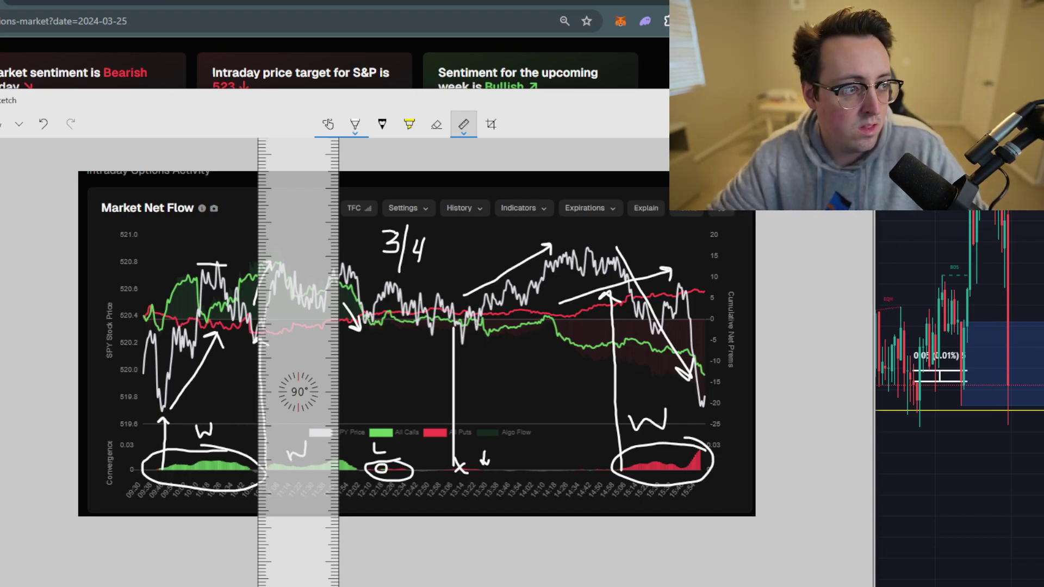
{"action": "scroll", "coordinate": [613, 156], "scroll_direction": "up", "scroll_amount": 2}
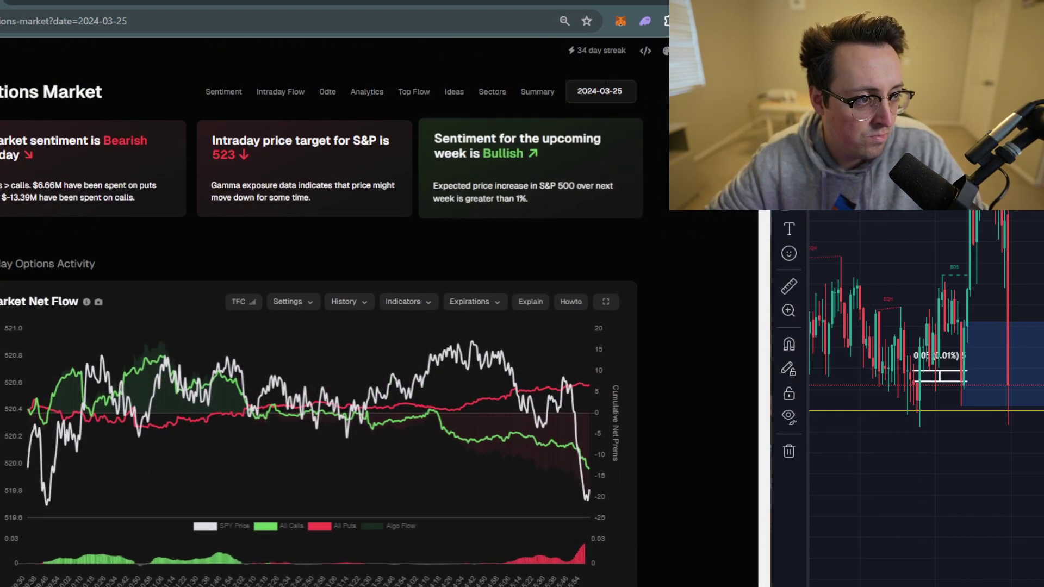
- Set the dashboard to March 26 and snip its Market Net Flow chart with Win+Shift+S
{"action": "left_click", "coordinate": [600, 91]}
{"action": "left_click", "coordinate": [615, 260]}
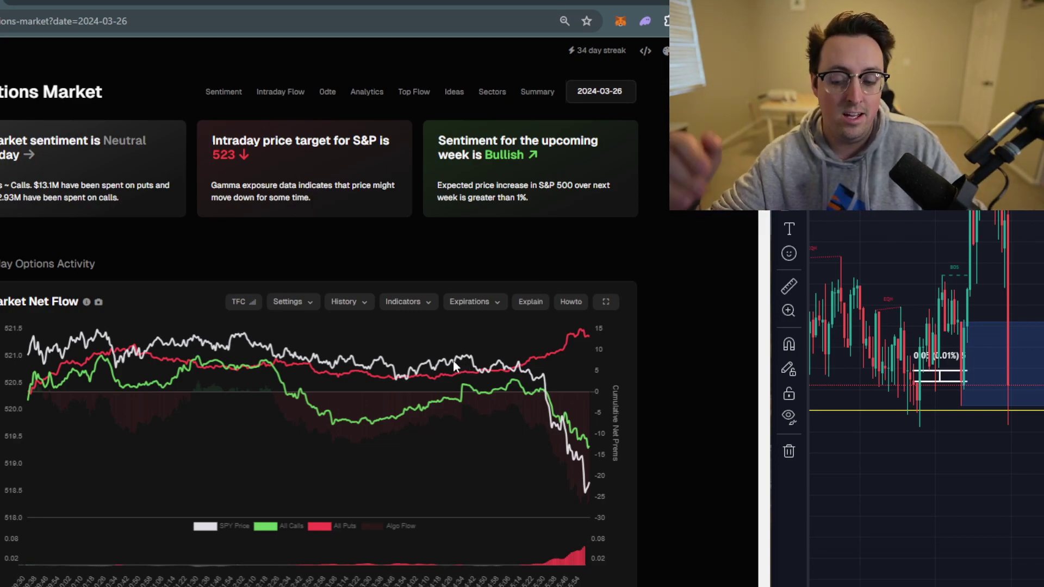
{"action": "key", "text": "super+shift+s"}
{"action": "left_click_drag", "start_coordinate": [0, 265], "coordinate": [637, 583]}
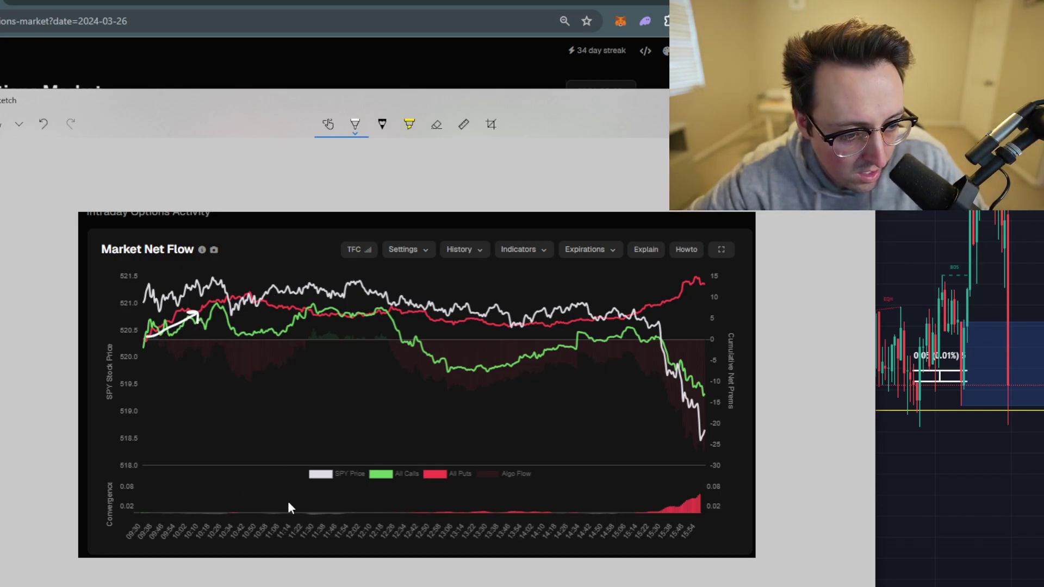
- Circle the early convergence and draw three ruler-straight vertical signal lines
{"action": "left_click_drag", "start_coordinate": [154, 509], "coordinate": [258, 525]}
{"action": "left_click_drag", "start_coordinate": [350, 510], "coordinate": [265, 488]}
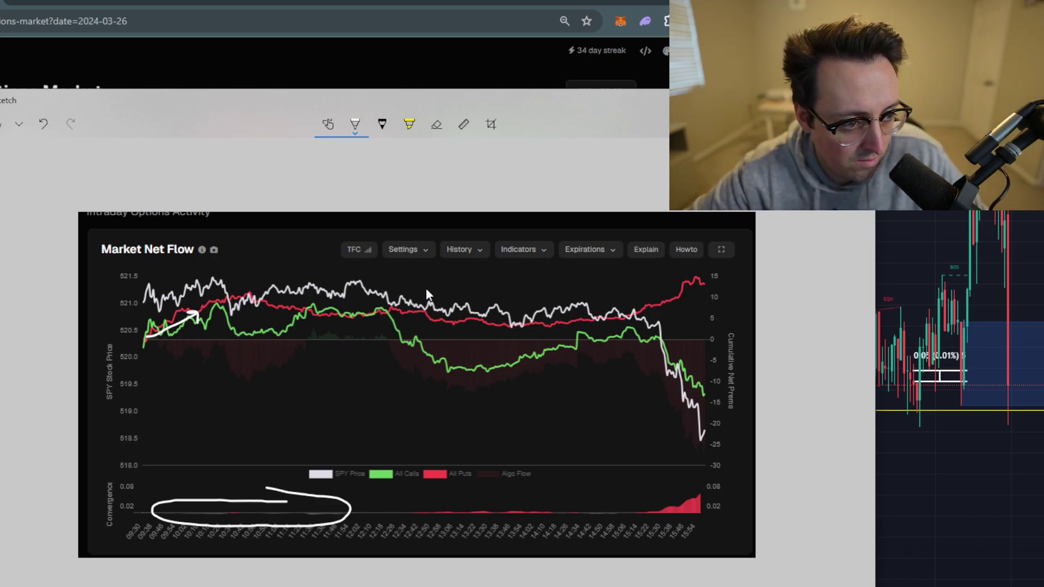
{"action": "left_click", "coordinate": [464, 124]}
{"action": "scroll", "coordinate": [439, 405], "scroll_direction": "up", "scroll_amount": 13}
{"action": "scroll", "coordinate": [439, 405], "scroll_direction": "up", "scroll_amount": 20}
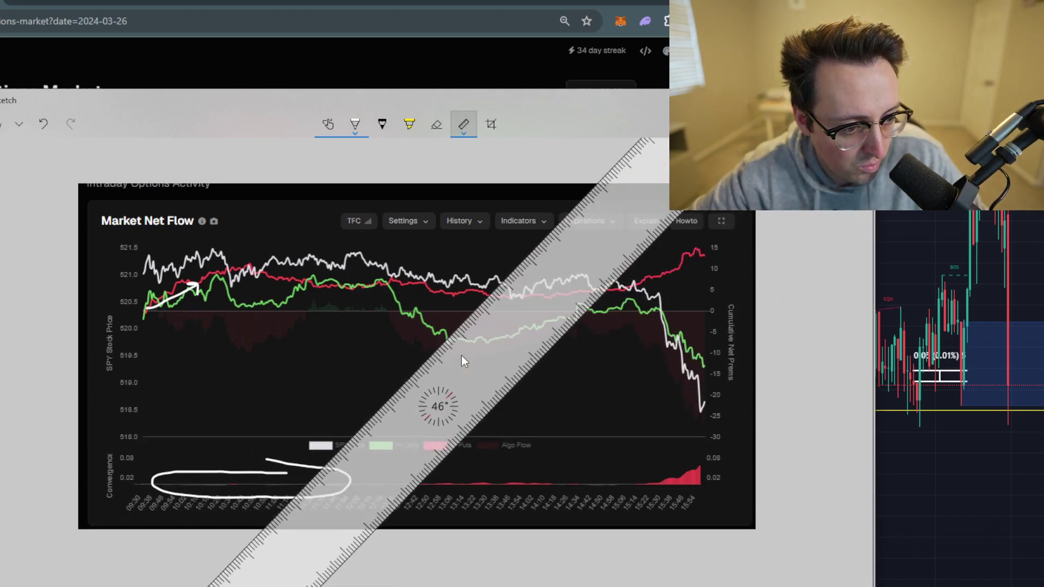
{"action": "scroll", "coordinate": [448, 374], "scroll_direction": "up", "scroll_amount": 10}
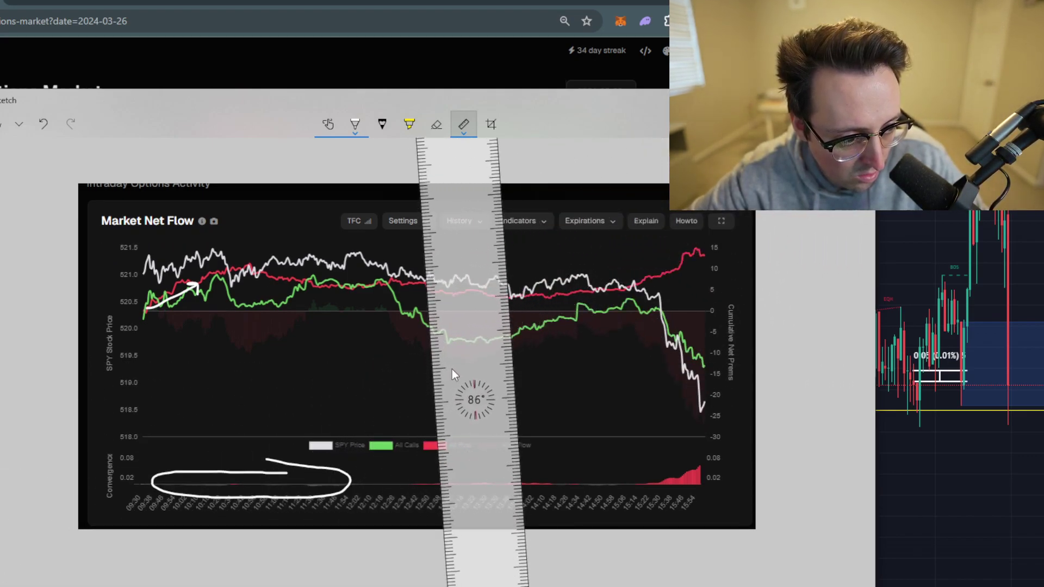
{"action": "left_click_drag", "start_coordinate": [453, 371], "coordinate": [391, 403]}
{"action": "left_click_drag", "start_coordinate": [434, 484], "coordinate": [433, 287]}
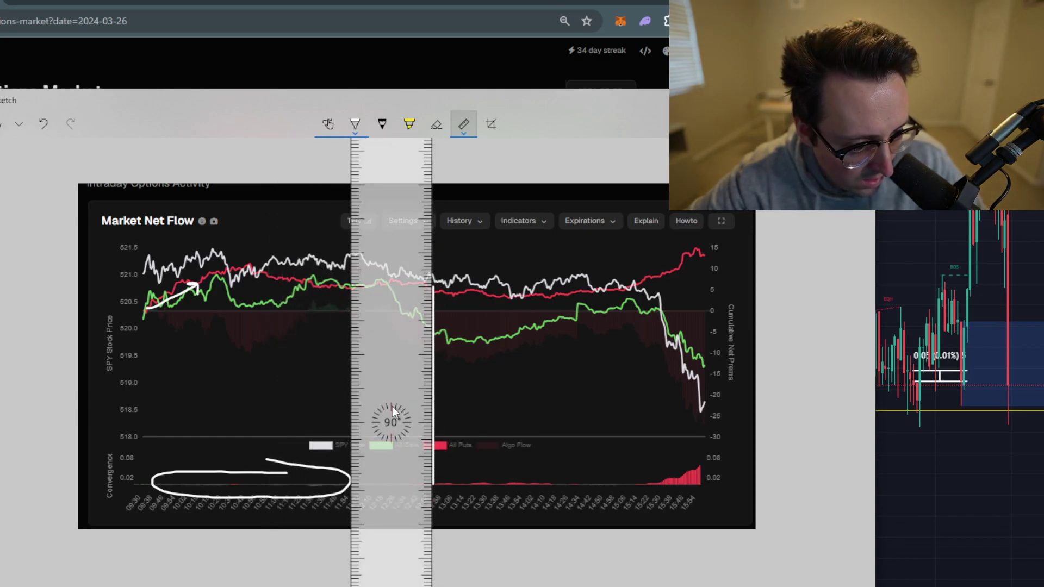
{"action": "left_click_drag", "start_coordinate": [395, 439], "coordinate": [436, 428]}
{"action": "left_click_drag", "start_coordinate": [476, 484], "coordinate": [471, 294]}
{"action": "left_click_drag", "start_coordinate": [432, 380], "coordinate": [459, 379]}
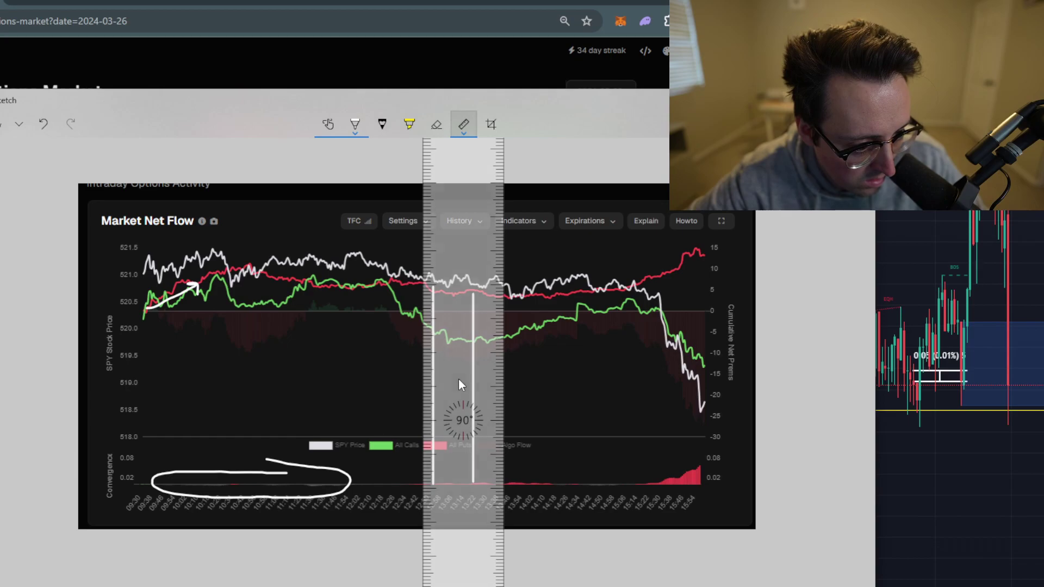
{"action": "left_click_drag", "start_coordinate": [514, 473], "coordinate": [509, 375]}
{"action": "left_click_drag", "start_coordinate": [508, 303], "coordinate": [507, 297]}
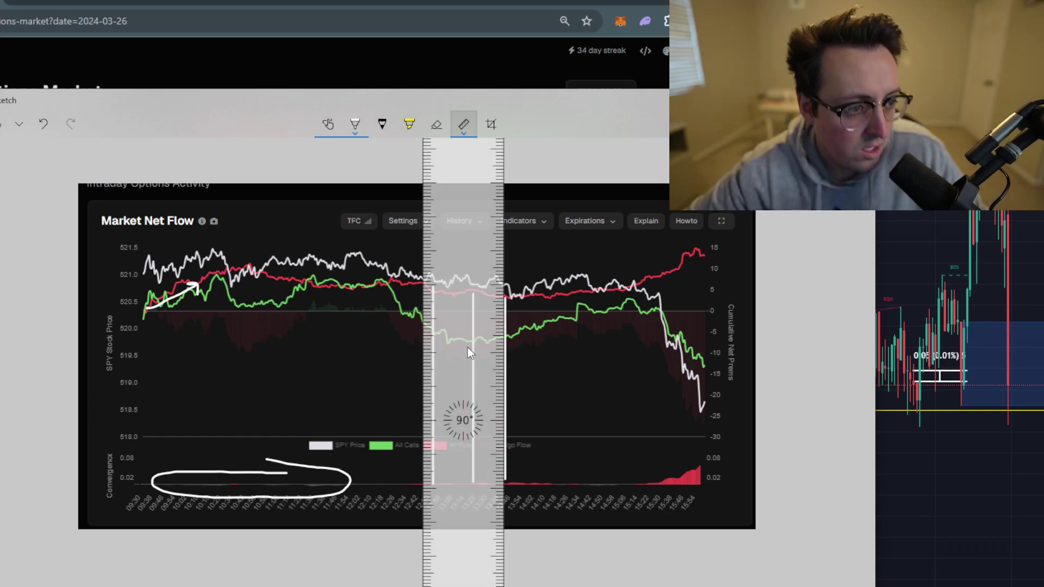
- Add a price arrow, an X loss mark, a W on the red bars, and the 2/2 ratio
{"action": "left_click_drag", "start_coordinate": [473, 351], "coordinate": [205, 338]}
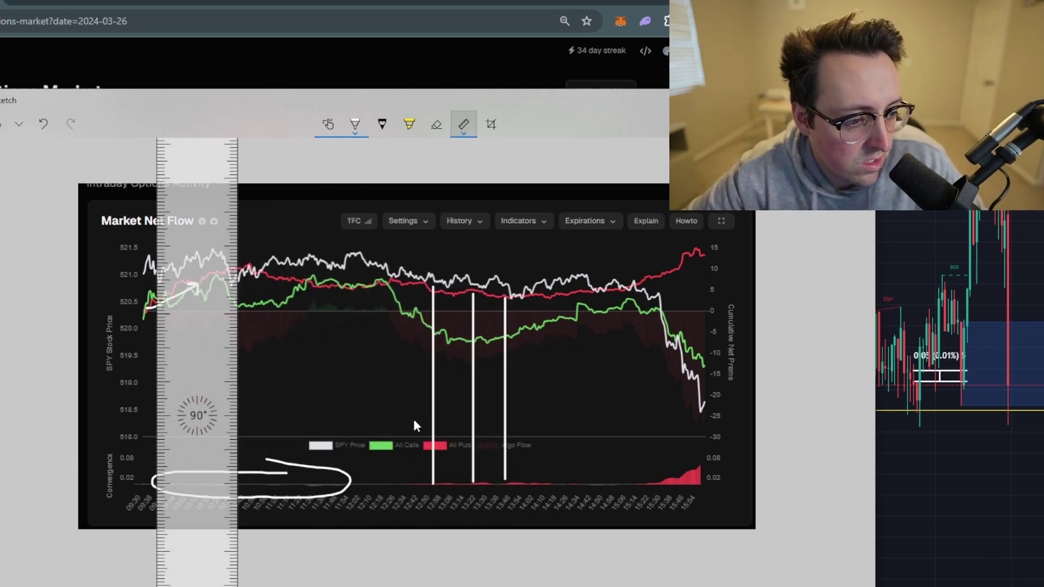
{"action": "left_click_drag", "start_coordinate": [438, 275], "coordinate": [451, 289]}
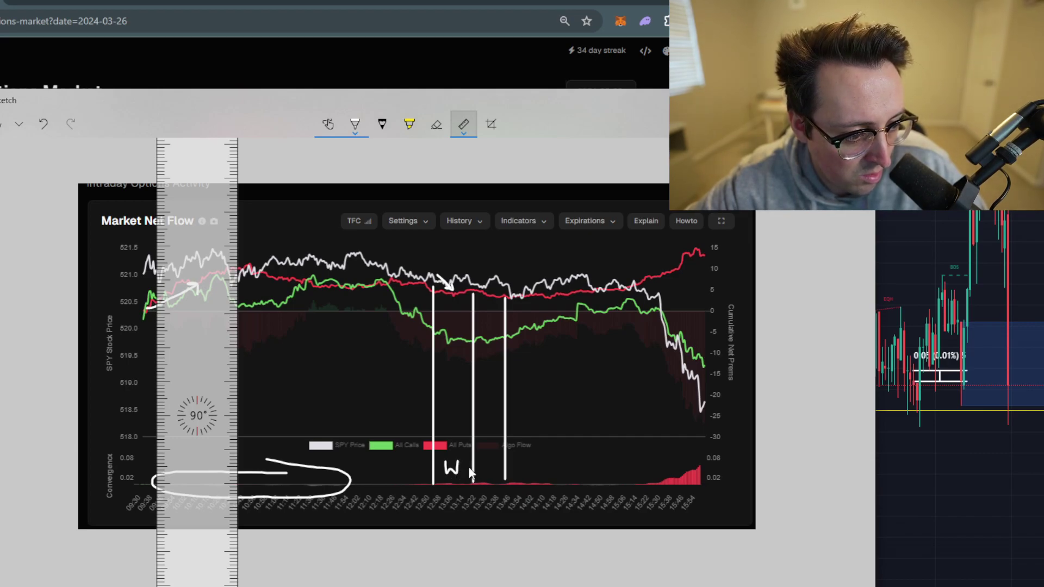
{"action": "left_click_drag", "start_coordinate": [492, 477], "coordinate": [482, 485]}
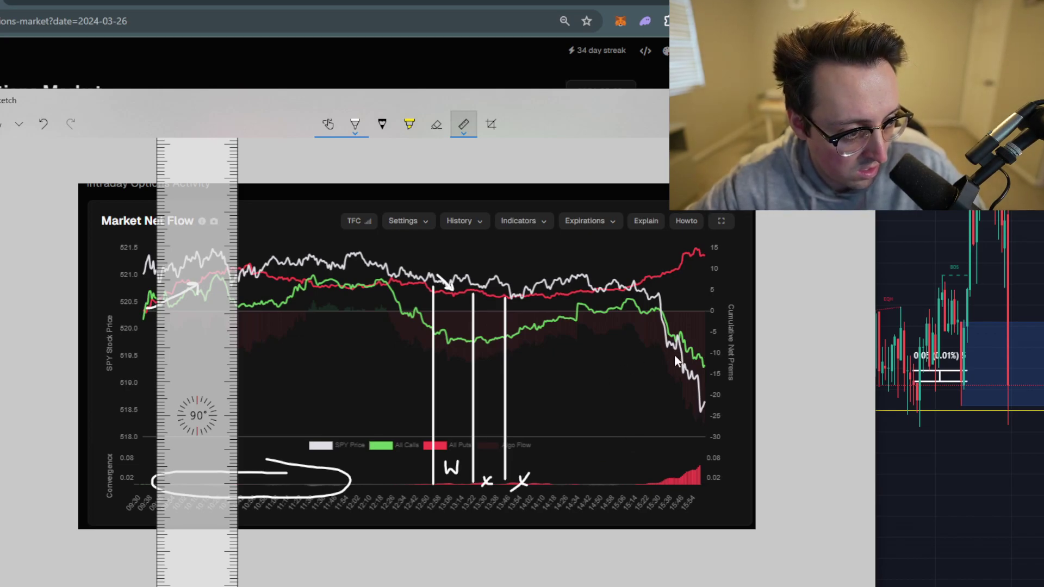
{"action": "left_click_drag", "start_coordinate": [674, 502], "coordinate": [677, 433]}
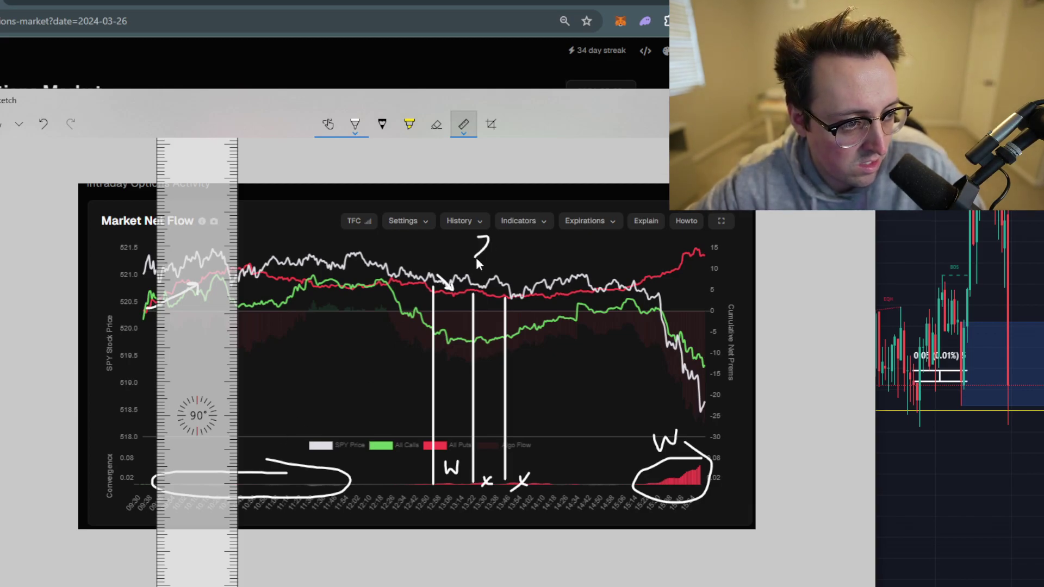
{"action": "left_click_drag", "start_coordinate": [508, 267], "coordinate": [517, 268]}
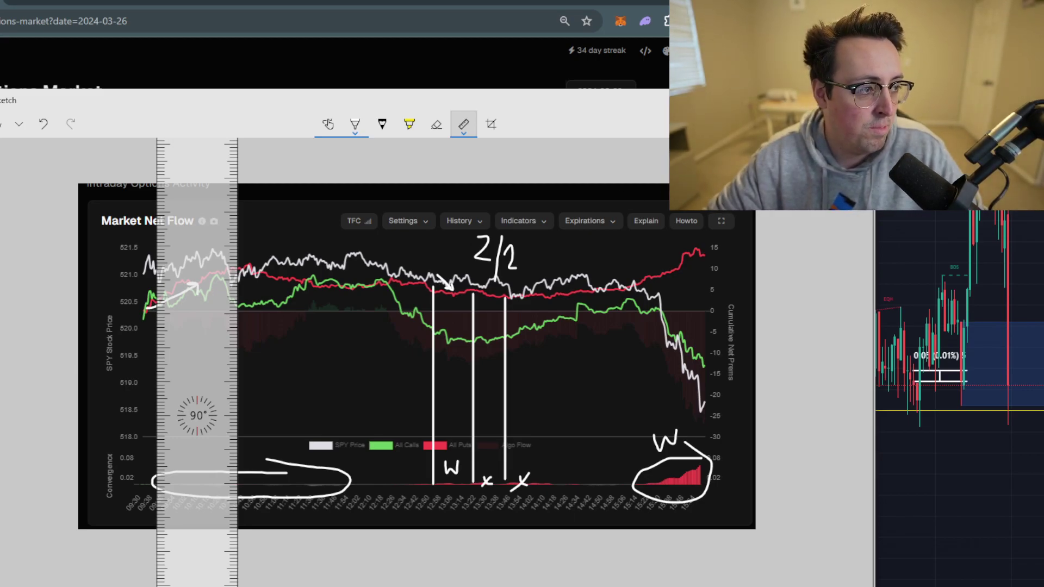
- Close the annotated snip and set the dashboard date to March 27
{"action": "key", "text": "Escape"}
{"action": "left_click", "coordinate": [601, 90]}
{"action": "left_click", "coordinate": [641, 260]}
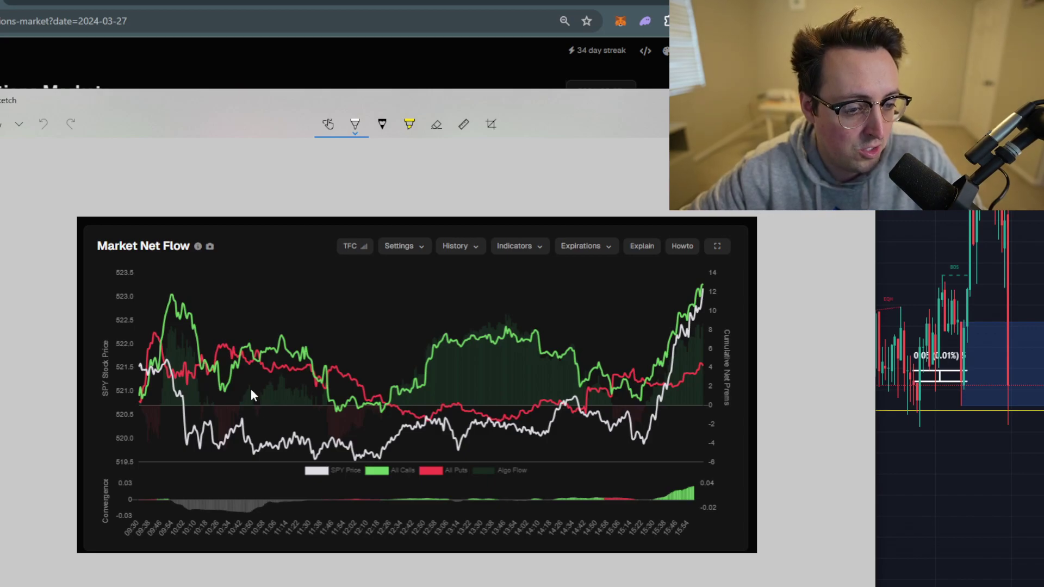
- Rotate the ruler to 90° and trace straight vertical signal lines across the 03-27 chart
{"action": "left_click", "coordinate": [463, 124]}
{"action": "scroll", "coordinate": [371, 493], "scroll_direction": "down", "scroll_amount": 1}
{"action": "scroll", "coordinate": [384, 401], "scroll_direction": "up", "scroll_amount": 20}
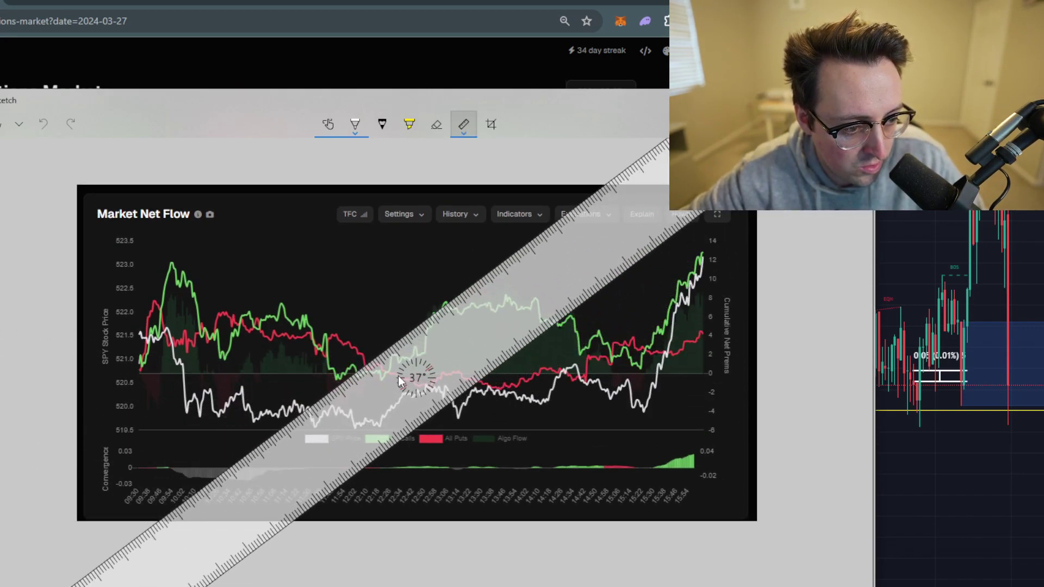
{"action": "scroll", "coordinate": [423, 352], "scroll_direction": "up", "scroll_amount": 20}
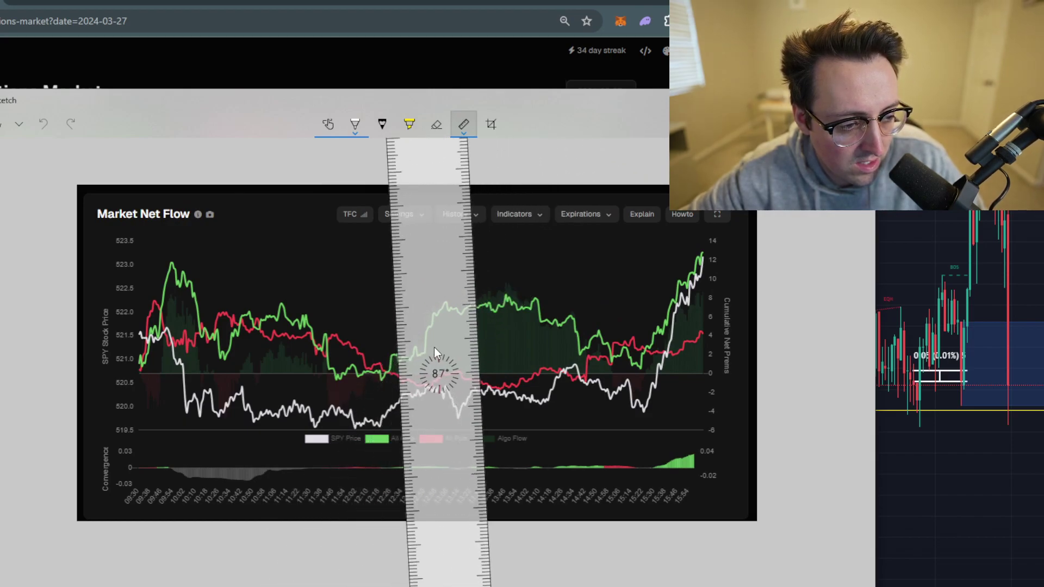
{"action": "scroll", "coordinate": [436, 345], "scroll_direction": "up", "scroll_amount": 1}
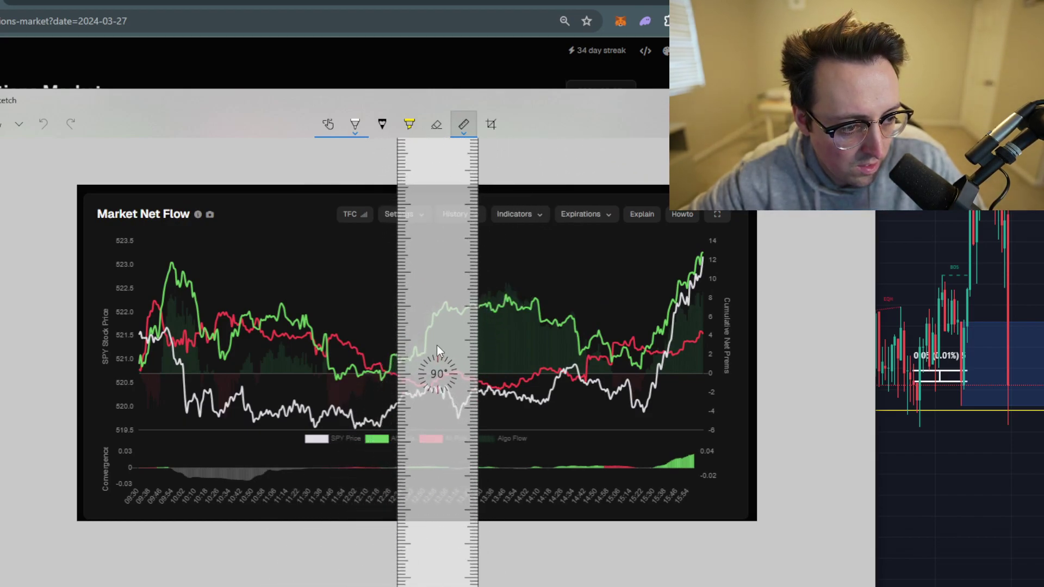
{"action": "left_click_drag", "start_coordinate": [442, 365], "coordinate": [249, 333]}
{"action": "left_click_drag", "start_coordinate": [204, 324], "coordinate": [344, 334]}
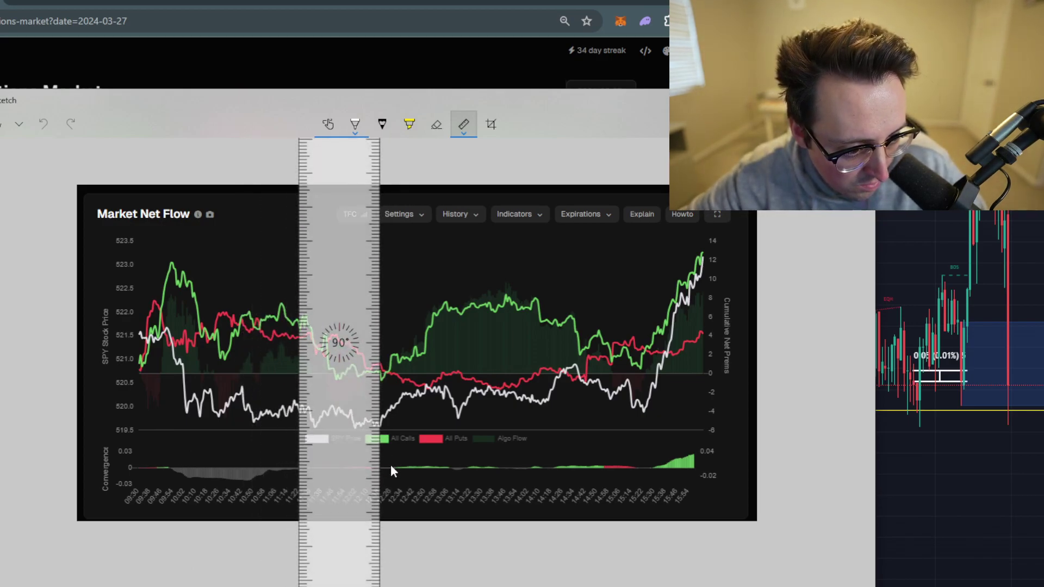
{"action": "mouse_move", "coordinate": [364, 432]}
{"action": "left_mouse_down"}
{"action": "mouse_move", "coordinate": [376, 404]}
{"action": "mouse_move", "coordinate": [502, 411]}
{"action": "left_mouse_up"}
{"action": "mouse_move", "coordinate": [528, 463]}
{"action": "left_mouse_down"}
{"action": "mouse_move", "coordinate": [527, 413]}
{"action": "mouse_move", "coordinate": [521, 422]}
{"action": "mouse_move", "coordinate": [554, 406]}
{"action": "mouse_move", "coordinate": [562, 419]}
{"action": "mouse_move", "coordinate": [543, 419]}
{"action": "mouse_move", "coordinate": [561, 420]}
{"action": "left_mouse_up"}
{"action": "mouse_move", "coordinate": [606, 464]}
{"action": "left_mouse_down"}
{"action": "mouse_move", "coordinate": [609, 396]}
{"action": "mouse_move", "coordinate": [608, 418]}
{"action": "mouse_move", "coordinate": [628, 417]}
{"action": "mouse_move", "coordinate": [468, 406]}
{"action": "mouse_move", "coordinate": [288, 370]}
{"action": "left_mouse_up"}
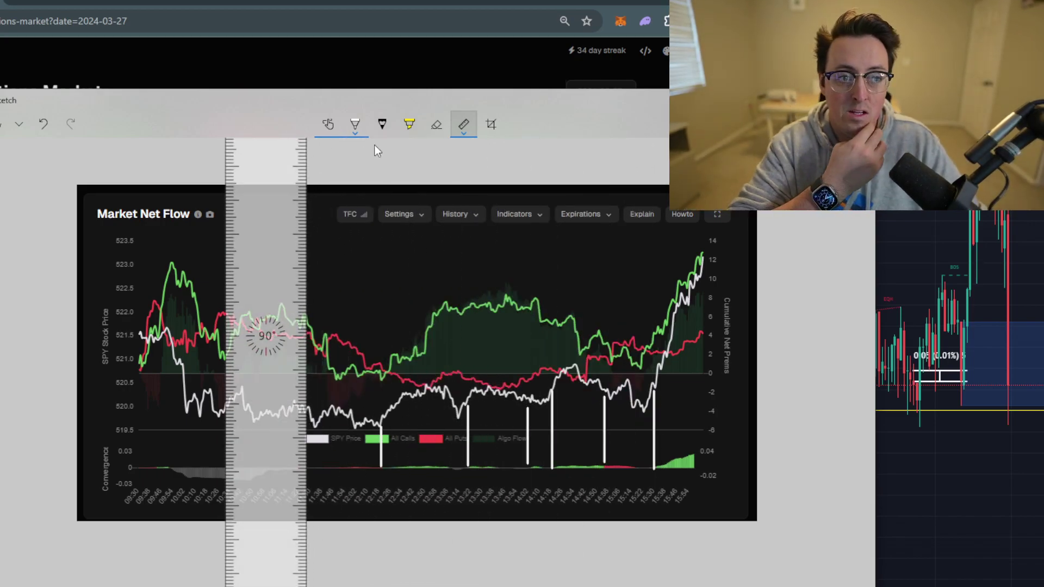
{"action": "left_click", "coordinate": [466, 127]}
- Put the ruler away, circle the first convergence, and write L and W labels under the signals
{"action": "left_click", "coordinate": [481, 55]}
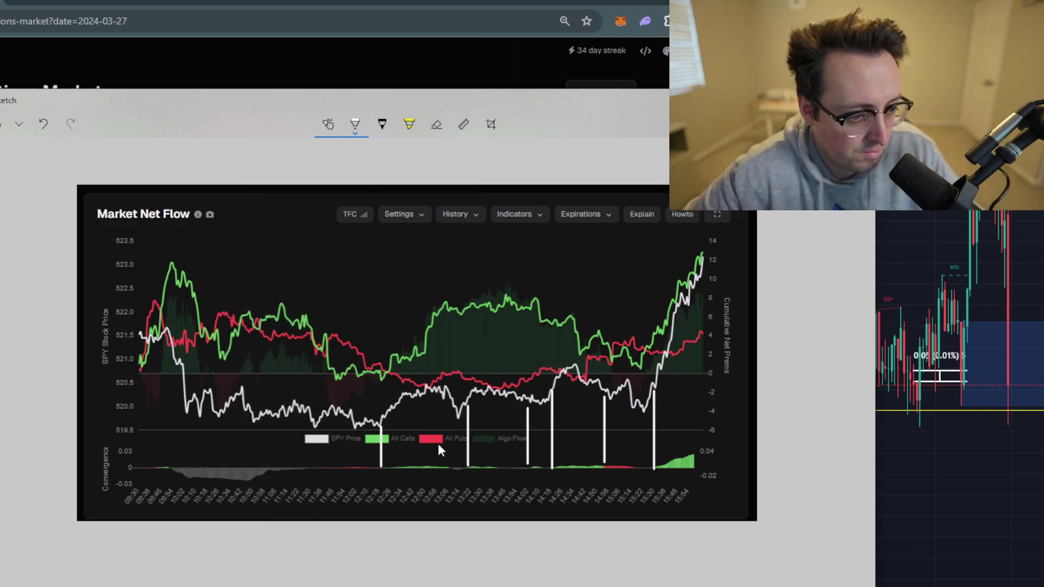
{"action": "mouse_move", "coordinate": [384, 439]}
{"action": "left_mouse_down"}
{"action": "mouse_move", "coordinate": [379, 424]}
{"action": "mouse_move", "coordinate": [390, 434]}
{"action": "left_mouse_up"}
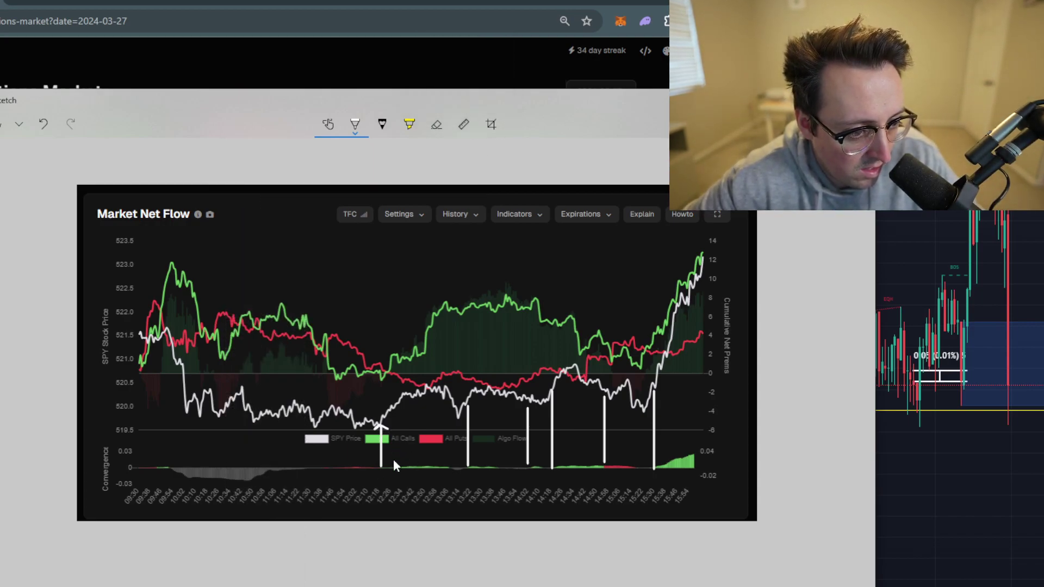
{"action": "left_click_drag", "start_coordinate": [388, 478], "coordinate": [419, 464]}
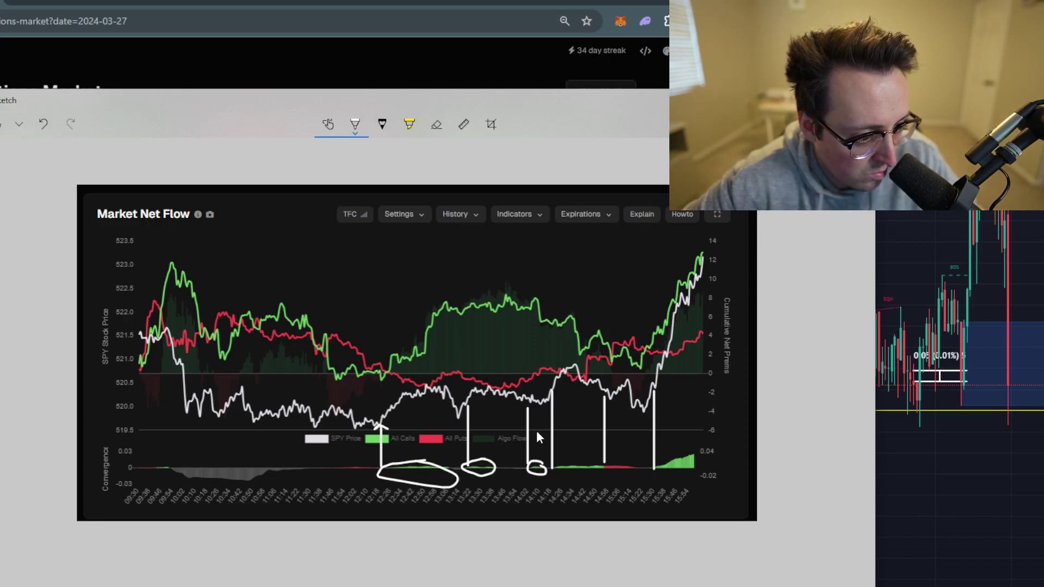
{"action": "left_click_drag", "start_coordinate": [536, 444], "coordinate": [543, 451]}
{"action": "left_click_drag", "start_coordinate": [531, 400], "coordinate": [544, 409]}
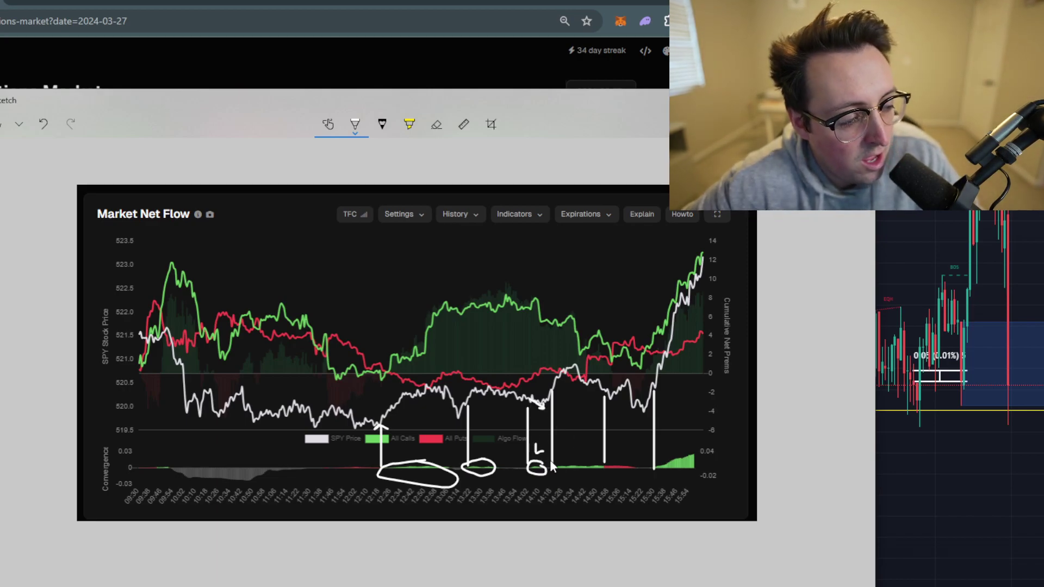
{"action": "left_click_drag", "start_coordinate": [575, 458], "coordinate": [584, 446]}
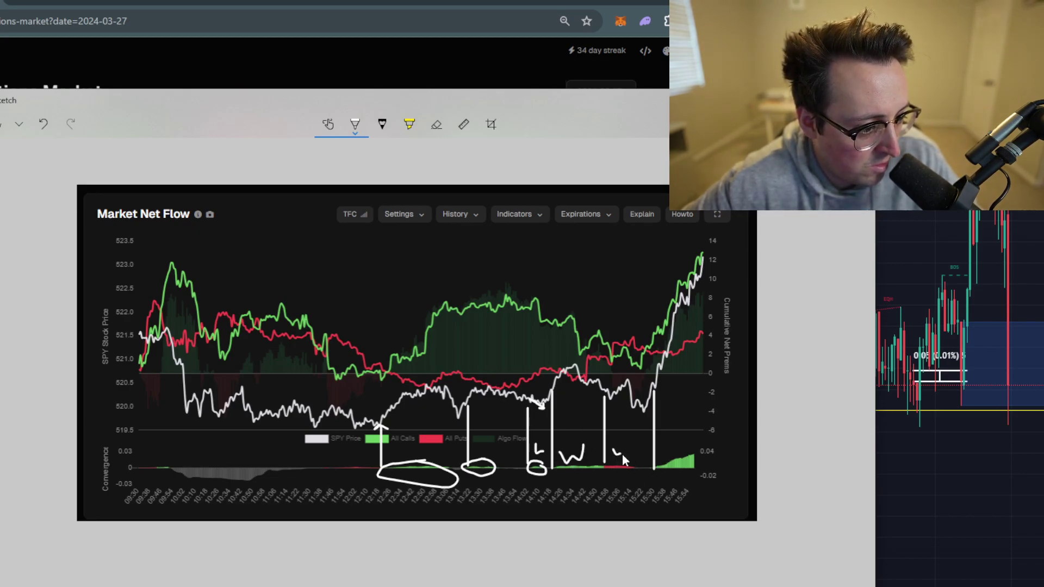
{"action": "left_click_drag", "start_coordinate": [680, 456], "coordinate": [681, 443]}
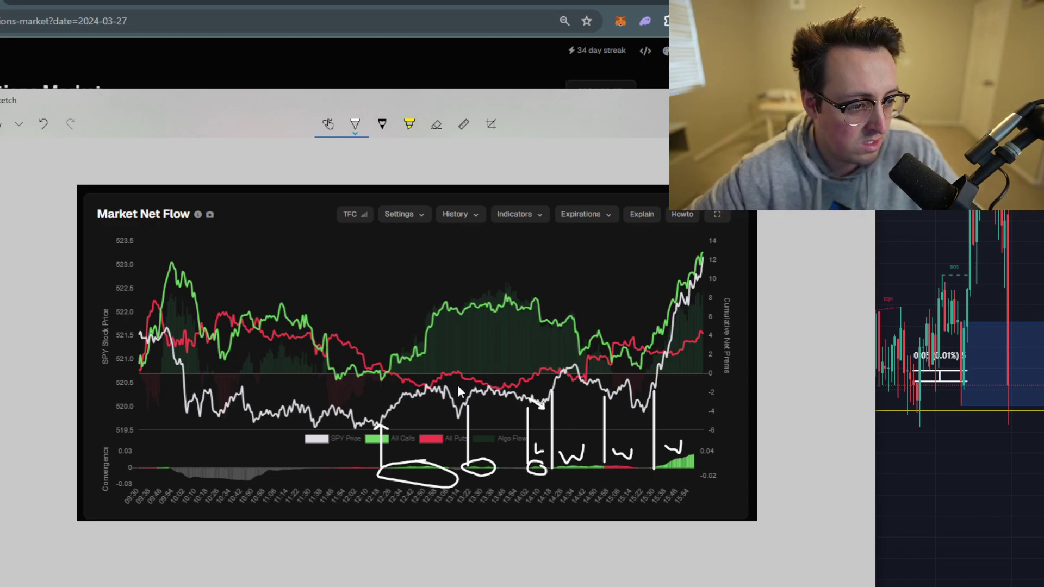
{"action": "left_click_drag", "start_coordinate": [406, 444], "coordinate": [427, 445]}
{"action": "mouse_move", "coordinate": [476, 446]}
{"action": "left_mouse_down"}
{"action": "mouse_move", "coordinate": [485, 461]}
{"action": "mouse_move", "coordinate": [495, 444]}
{"action": "left_mouse_up"}
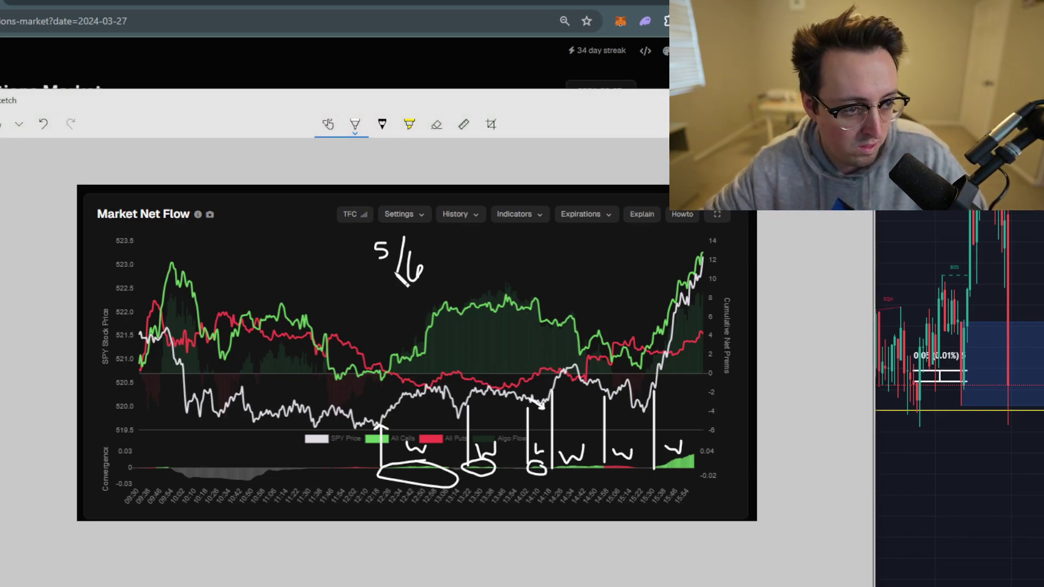
- Load the 2024-03-28 dashboard data and snip its Market Net Flow chart panel
{"action": "key", "text": "alt+F4"}
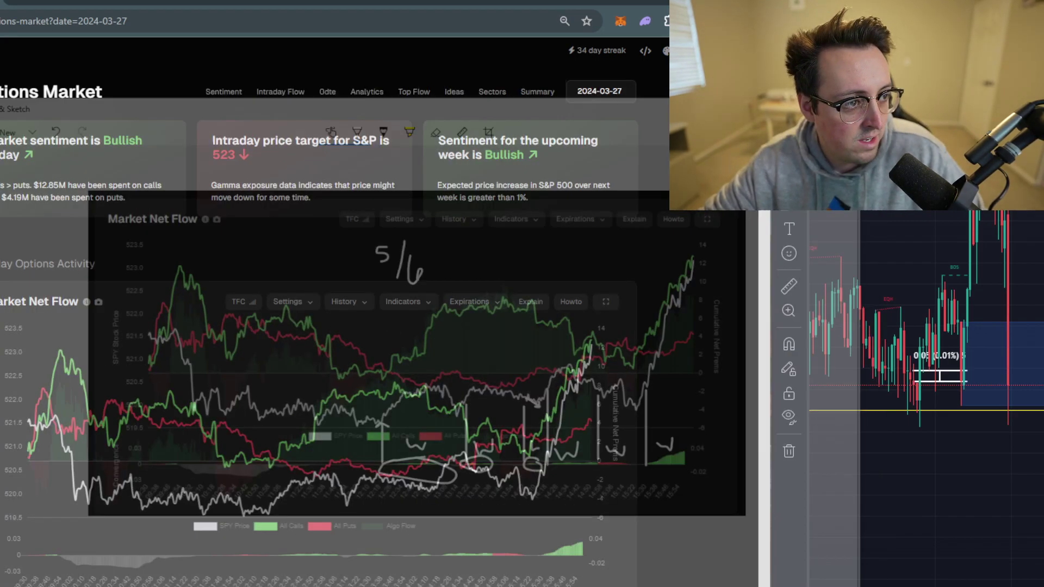
{"action": "key", "text": "BackSpace"}
{"action": "type", "text": "8"}
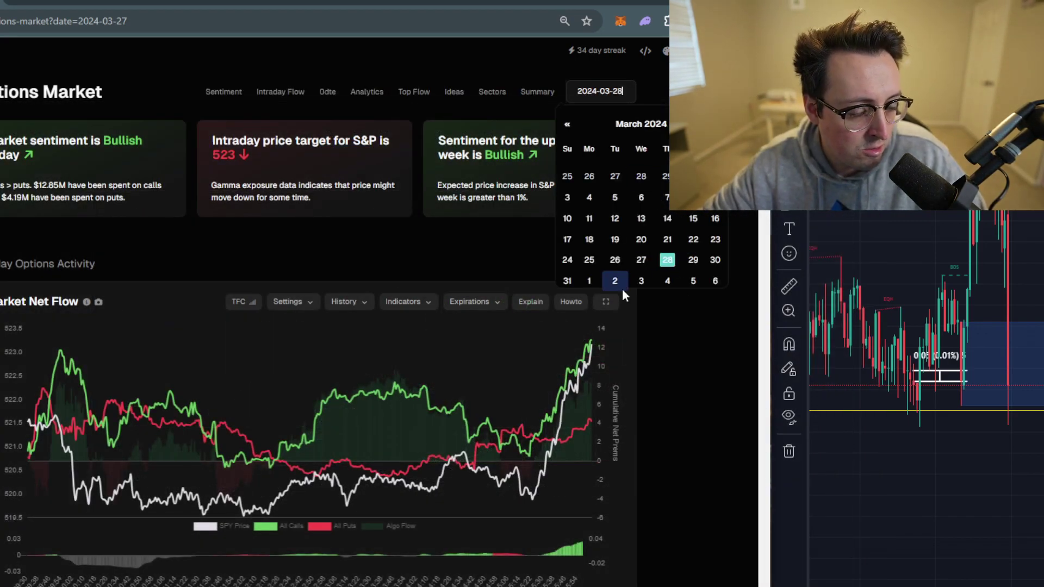
{"action": "key", "text": "Return"}
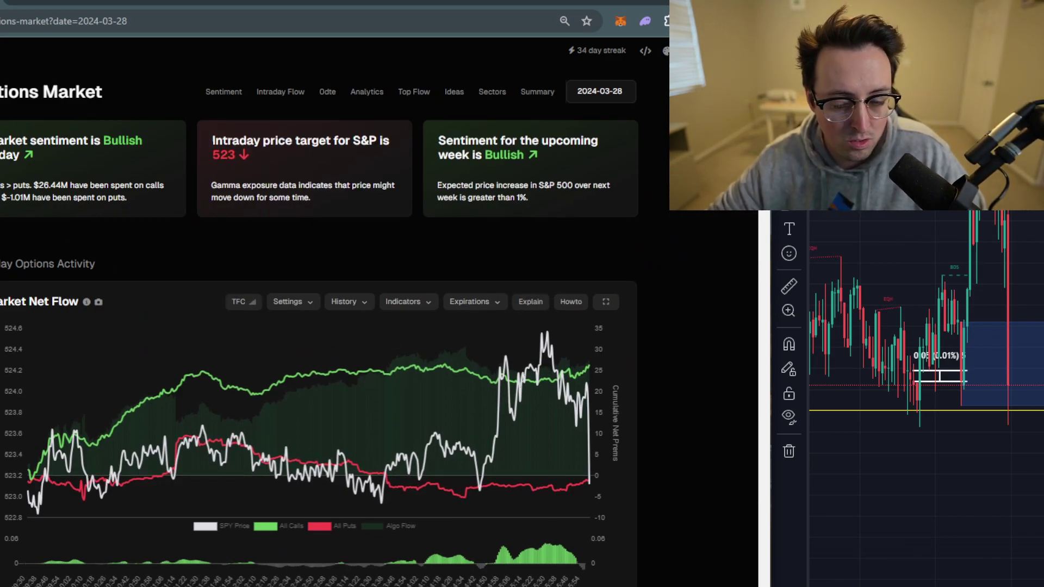
{"action": "key", "text": "Print"}
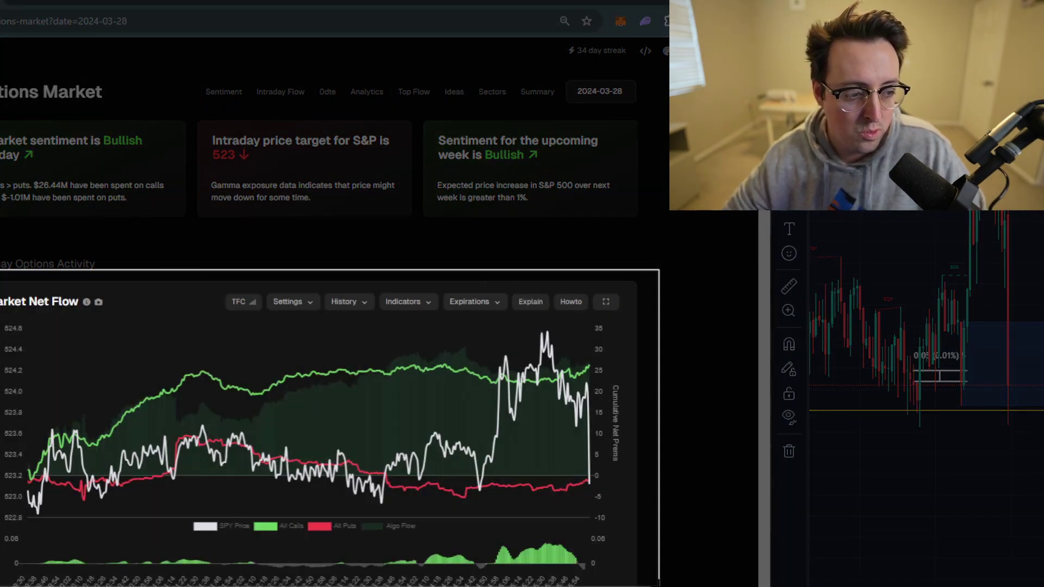
{"action": "left_click", "coordinate": [625, 530]}
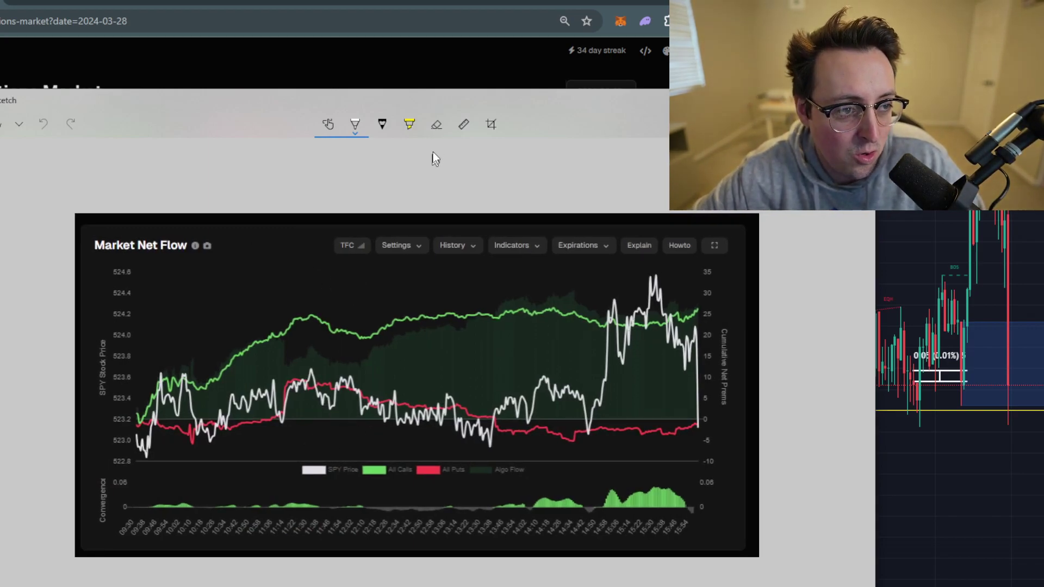
- Rotate the ruler to 90° and draw the first vertical signal lines on the 03-28 chart
{"action": "left_click", "coordinate": [463, 124]}
{"action": "scroll", "coordinate": [404, 311], "scroll_direction": "down", "scroll_amount": 1}
{"action": "scroll", "coordinate": [400, 339], "scroll_direction": "up", "scroll_amount": 11}
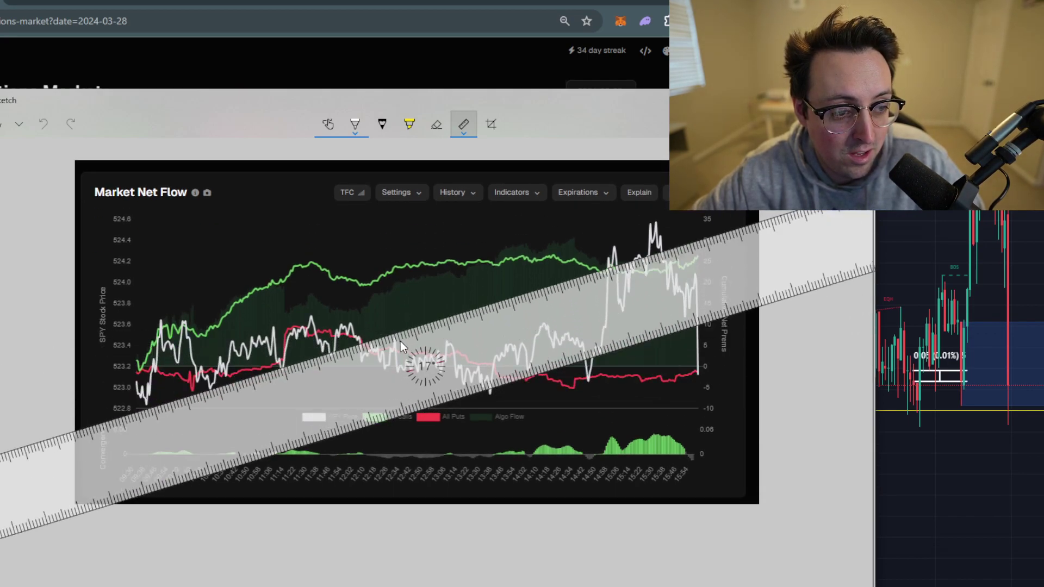
{"action": "scroll", "coordinate": [434, 354], "scroll_direction": "up", "scroll_amount": 17}
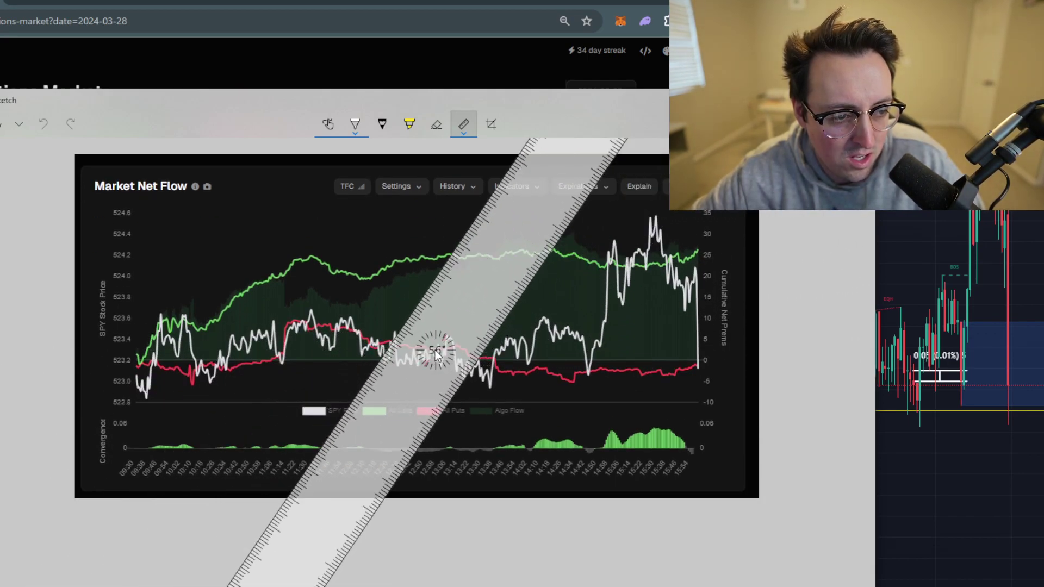
{"action": "scroll", "coordinate": [436, 348], "scroll_direction": "up", "scroll_amount": 2}
{"action": "left_click_drag", "start_coordinate": [435, 348], "coordinate": [113, 318]}
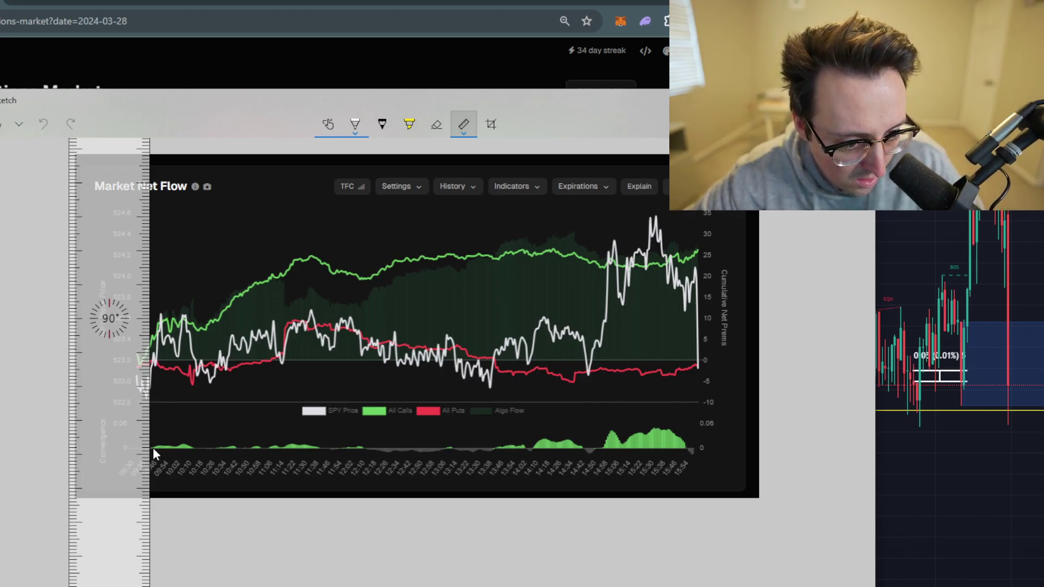
{"action": "left_click_drag", "start_coordinate": [129, 361], "coordinate": [194, 369]}
{"action": "mouse_move", "coordinate": [218, 446]}
{"action": "left_mouse_down"}
{"action": "mouse_move", "coordinate": [216, 375]}
{"action": "mouse_move", "coordinate": [225, 388]}
{"action": "left_mouse_up"}
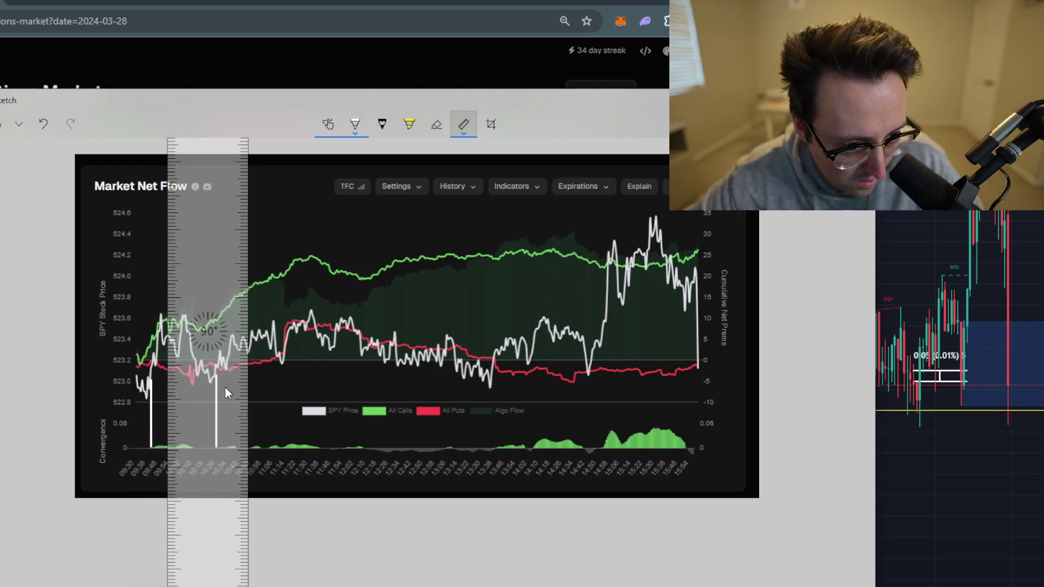
{"action": "left_click_drag", "start_coordinate": [251, 447], "coordinate": [251, 383]}
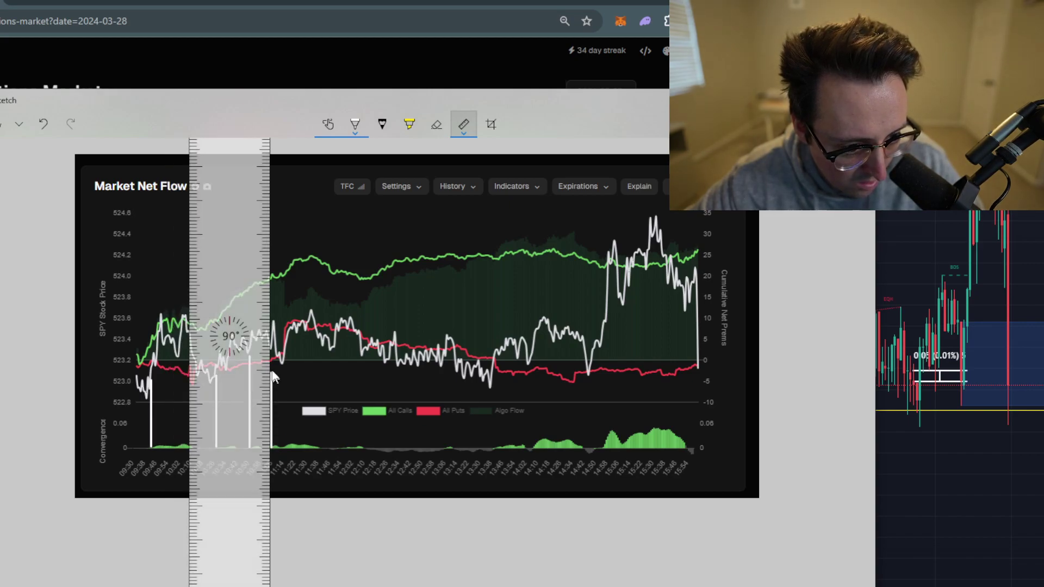
{"action": "left_click_drag", "start_coordinate": [242, 385], "coordinate": [309, 385]}
{"action": "mouse_move", "coordinate": [338, 447]}
{"action": "left_mouse_down"}
{"action": "mouse_move", "coordinate": [338, 351]}
{"action": "mouse_move", "coordinate": [332, 386]}
{"action": "mouse_move", "coordinate": [421, 387]}
{"action": "left_mouse_up"}
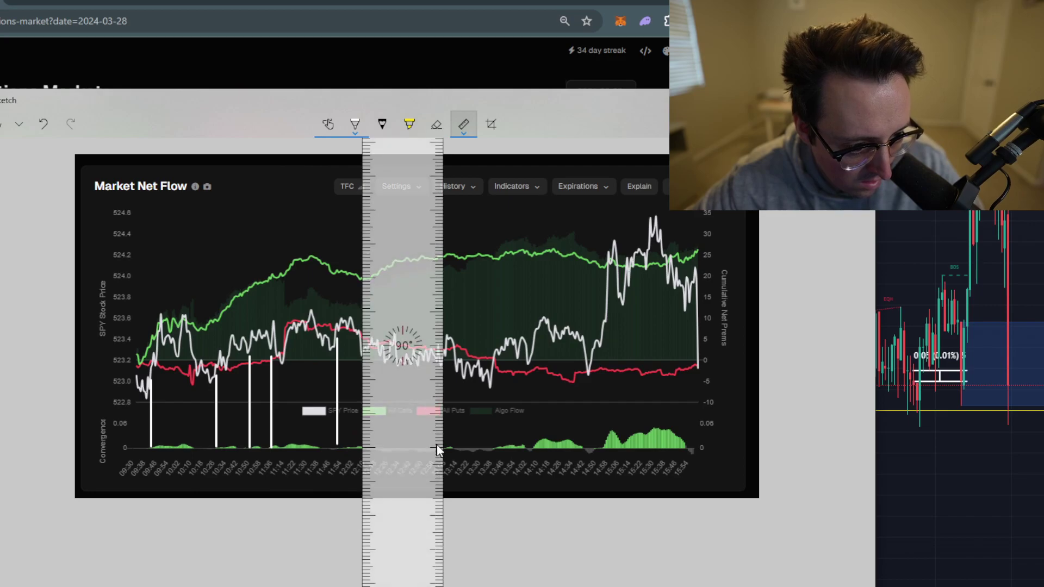
- Draw the remaining ruler-straight signal lines further right, then put the ruler away
{"action": "left_click_drag", "start_coordinate": [437, 445], "coordinate": [446, 408]}
{"action": "left_click_drag", "start_coordinate": [442, 360], "coordinate": [480, 397]}
{"action": "left_click_drag", "start_coordinate": [495, 448], "coordinate": [494, 359]}
{"action": "mouse_move", "coordinate": [468, 428]}
{"action": "left_mouse_down"}
{"action": "mouse_move", "coordinate": [511, 418]}
{"action": "mouse_move", "coordinate": [540, 360]}
{"action": "mouse_move", "coordinate": [507, 377]}
{"action": "mouse_move", "coordinate": [562, 410]}
{"action": "left_mouse_up"}
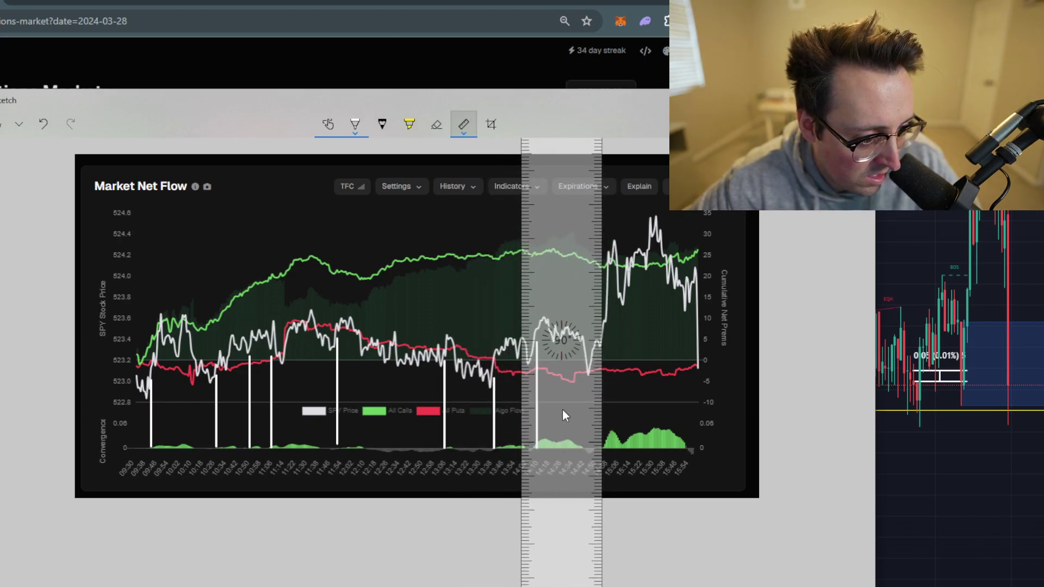
{"action": "left_click_drag", "start_coordinate": [605, 447], "coordinate": [608, 349]}
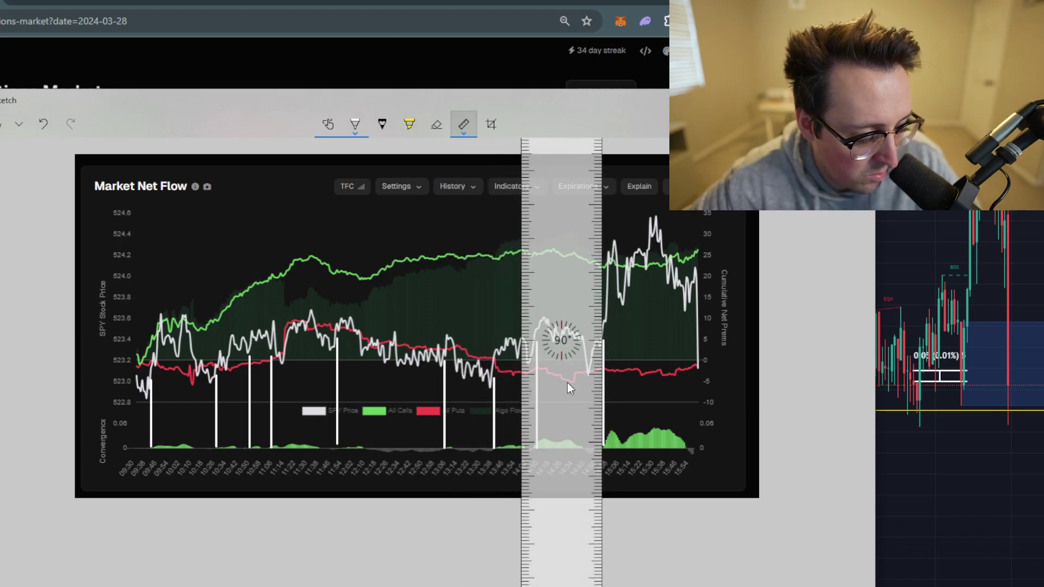
{"action": "left_click_drag", "start_coordinate": [567, 383], "coordinate": [498, 383]}
{"action": "left_click", "coordinate": [463, 124]}
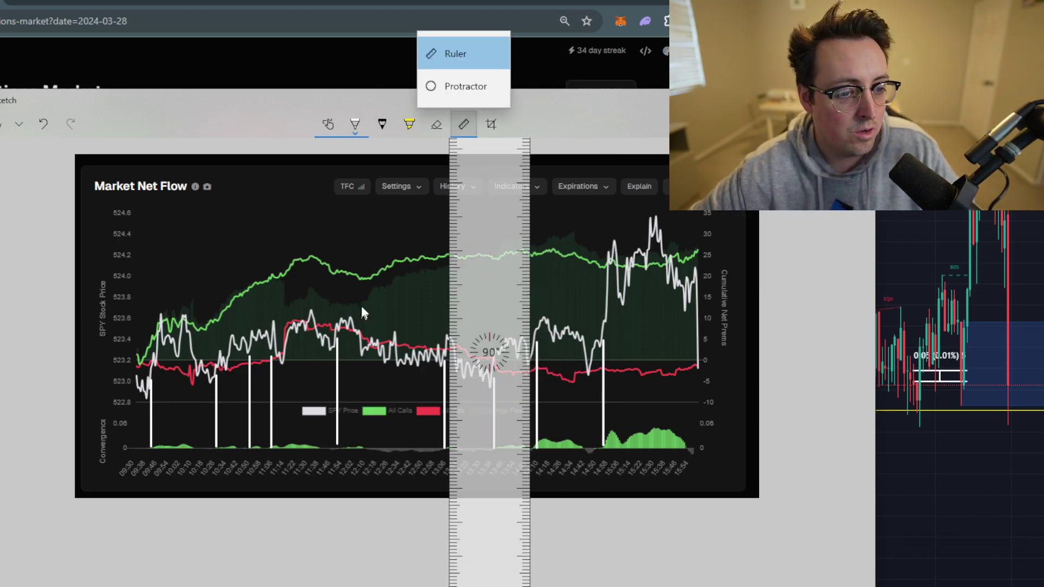
{"action": "left_click", "coordinate": [456, 53]}
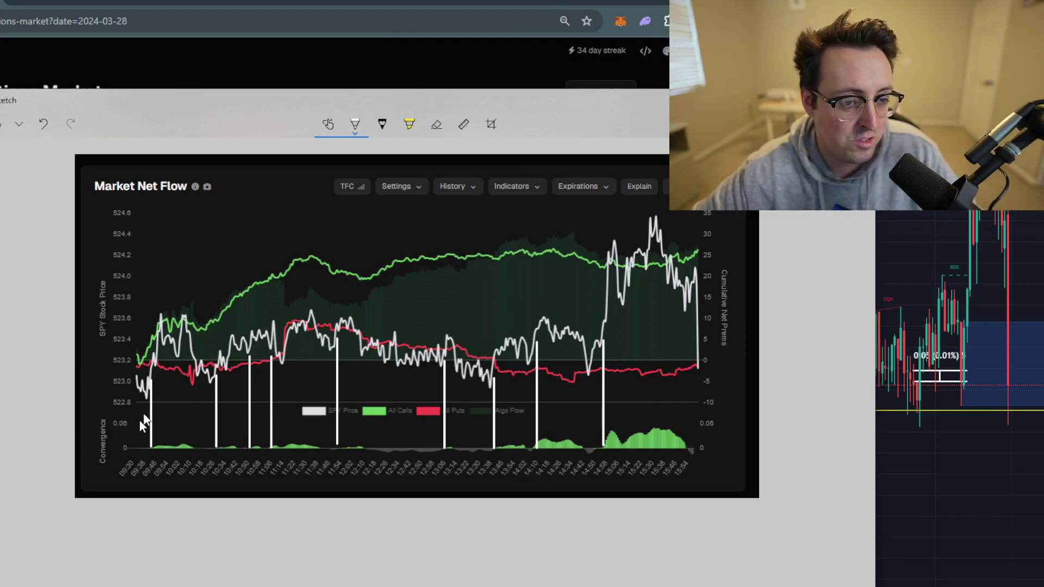
- Write W labels beside the 03-28 signal lines and start the 6/9 ratio above the chart
{"action": "mouse_move", "coordinate": [162, 420]}
{"action": "left_mouse_down"}
{"action": "mouse_move", "coordinate": [231, 439]}
{"action": "mouse_move", "coordinate": [233, 429]}
{"action": "left_mouse_up"}
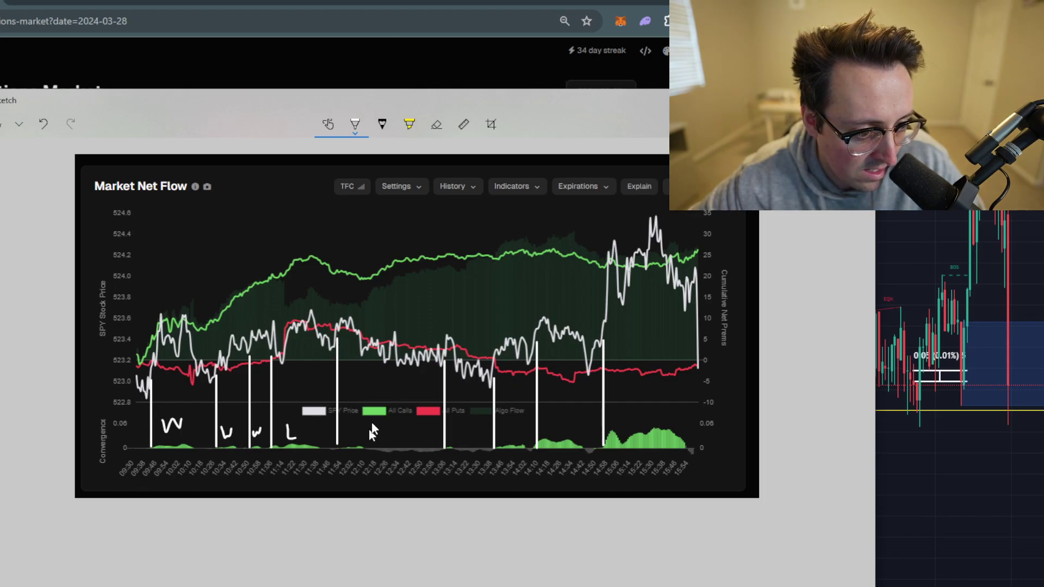
{"action": "left_click", "coordinate": [463, 124]}
{"action": "left_click_drag", "start_coordinate": [480, 351], "coordinate": [312, 354]}
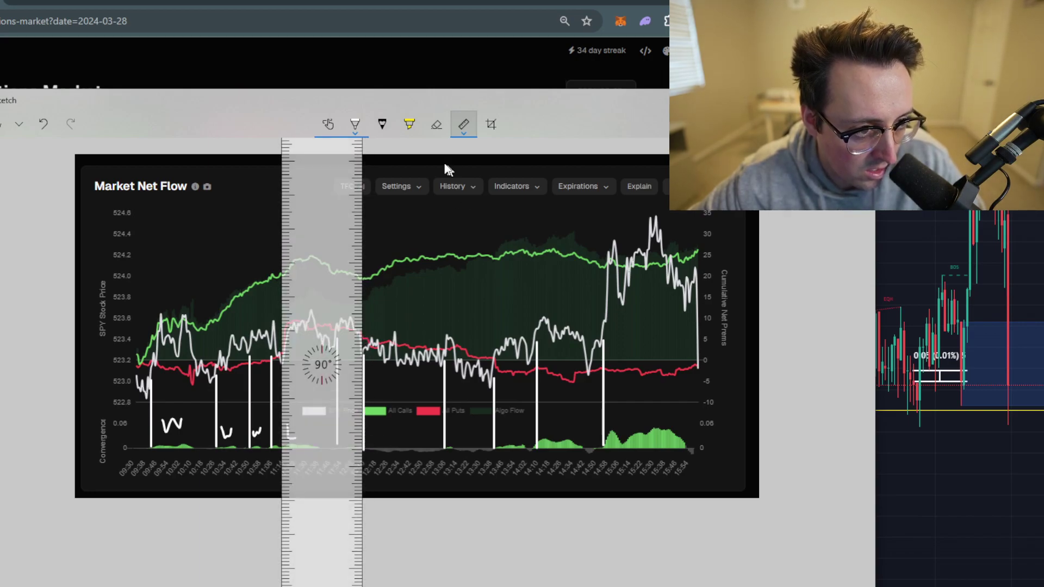
{"action": "left_click", "coordinate": [464, 124]}
{"action": "left_click", "coordinate": [450, 61]}
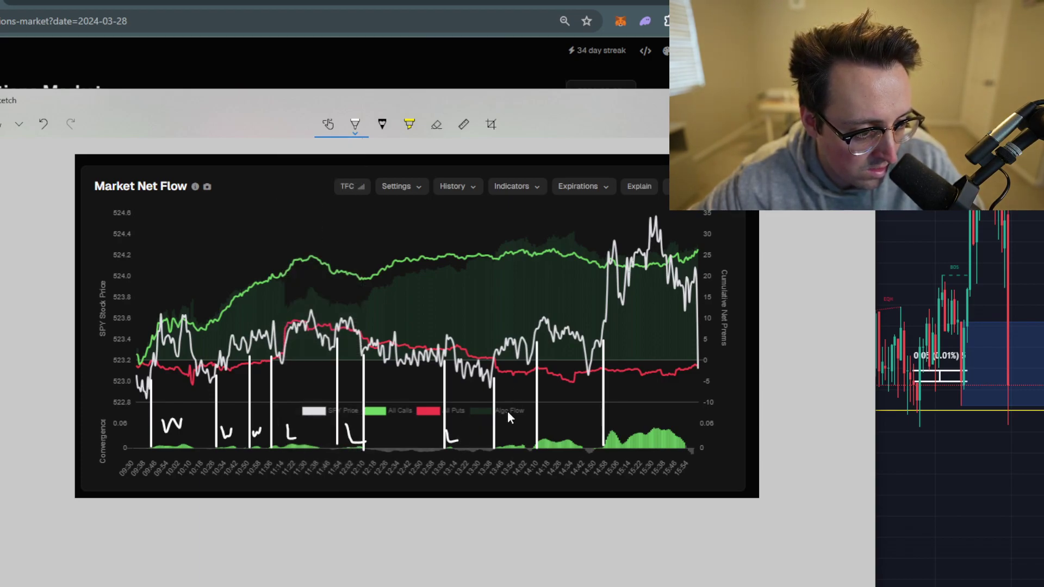
{"action": "left_click_drag", "start_coordinate": [518, 436], "coordinate": [560, 417]}
{"action": "left_click_drag", "start_coordinate": [648, 422], "coordinate": [653, 405]}
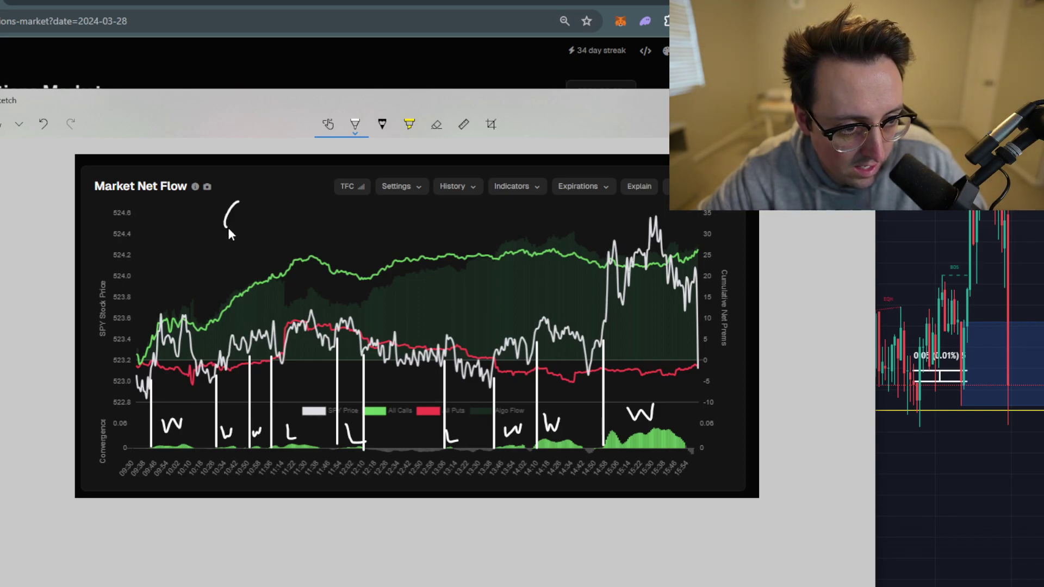
{"action": "left_click_drag", "start_coordinate": [276, 220], "coordinate": [275, 250]}
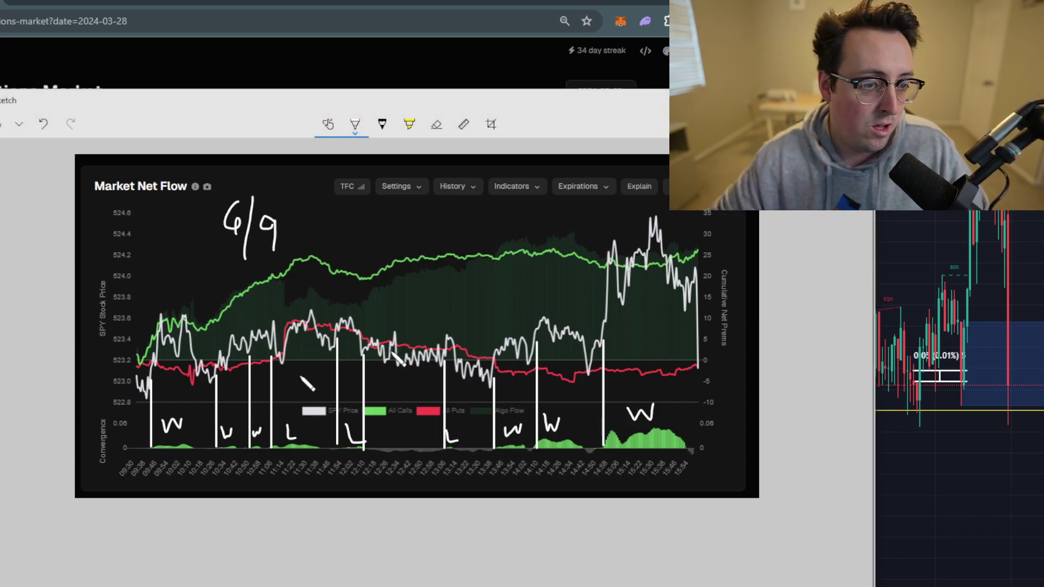
- Close Snip & Sketch to bring back the 2024-03-28 Market Net Flow chart and read its values
{"action": "key", "text": "alt+F4"}
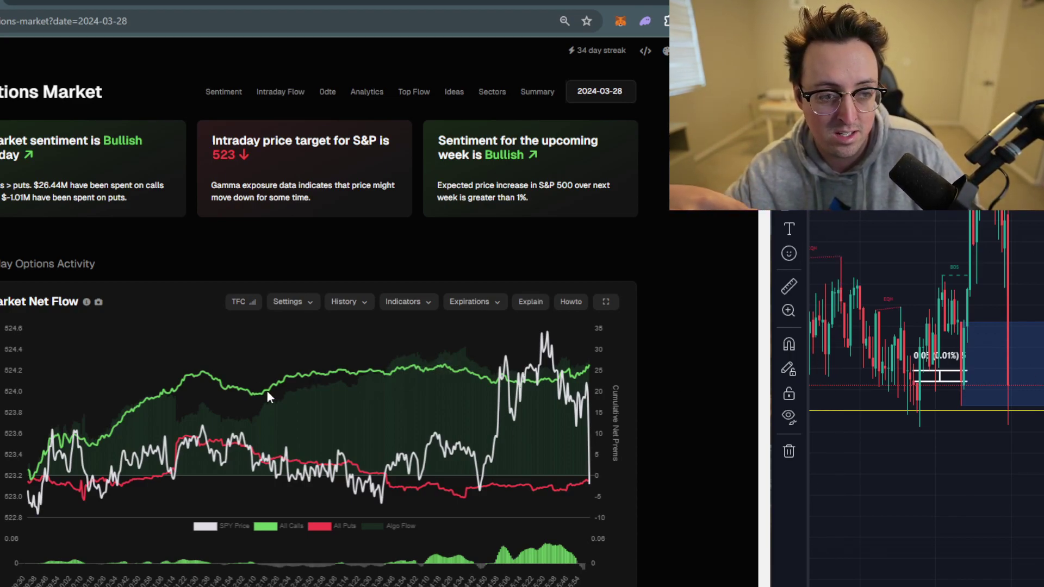
{"action": "mouse_move", "coordinate": [463, 433]}
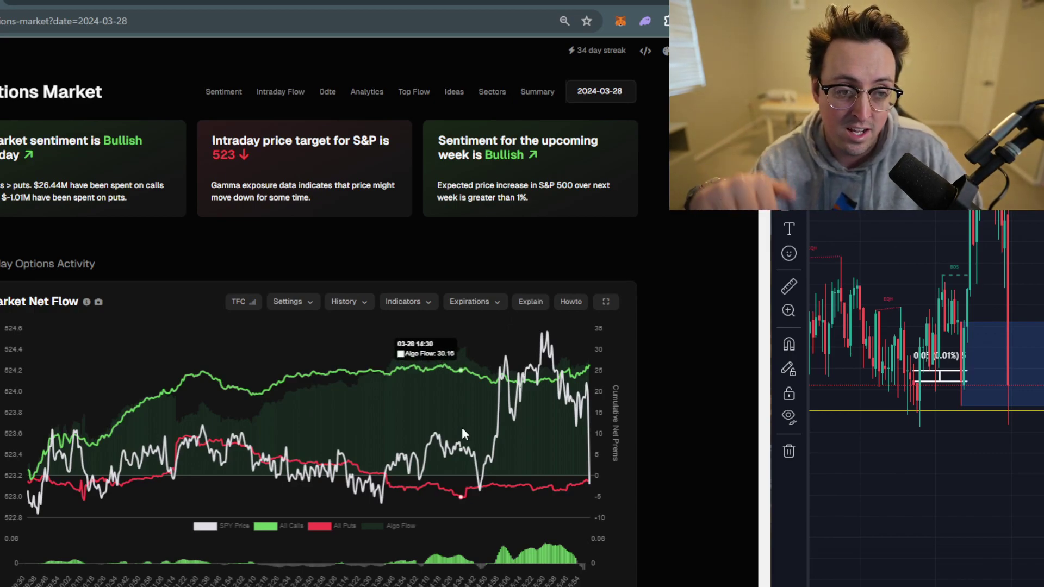